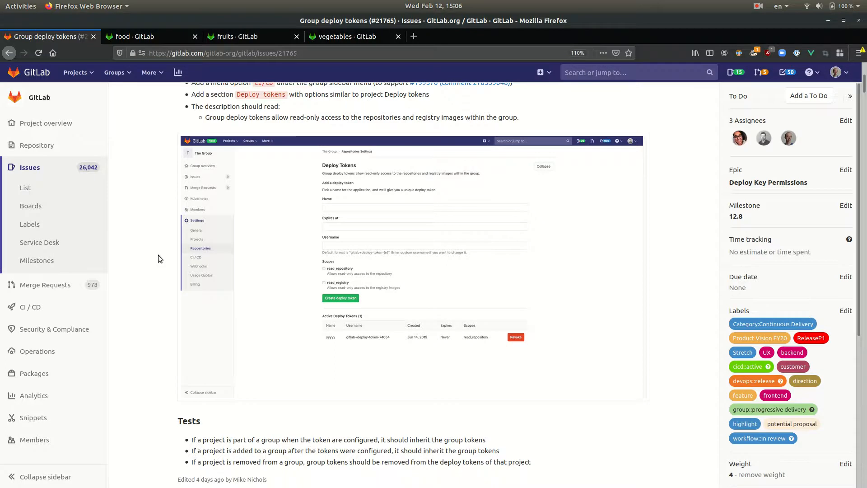
# Review the group deploy tokens issue, the food group, and its fruits and vegetables subgroups
pyautogui.scroll(5, 158, 259)
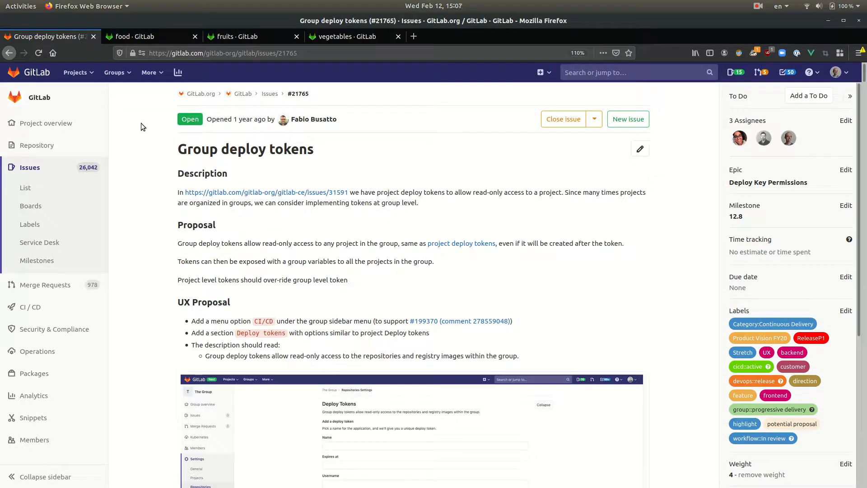
pyautogui.click(147, 39)
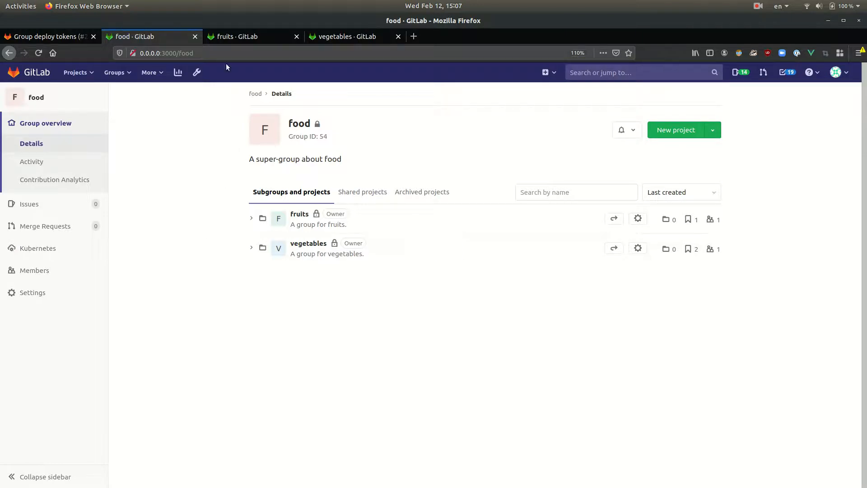
pyautogui.click(245, 37)
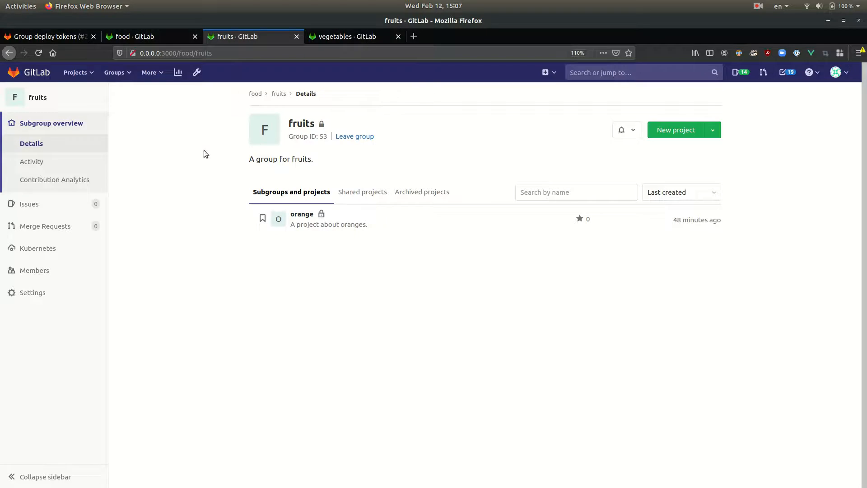
pyautogui.click(338, 37)
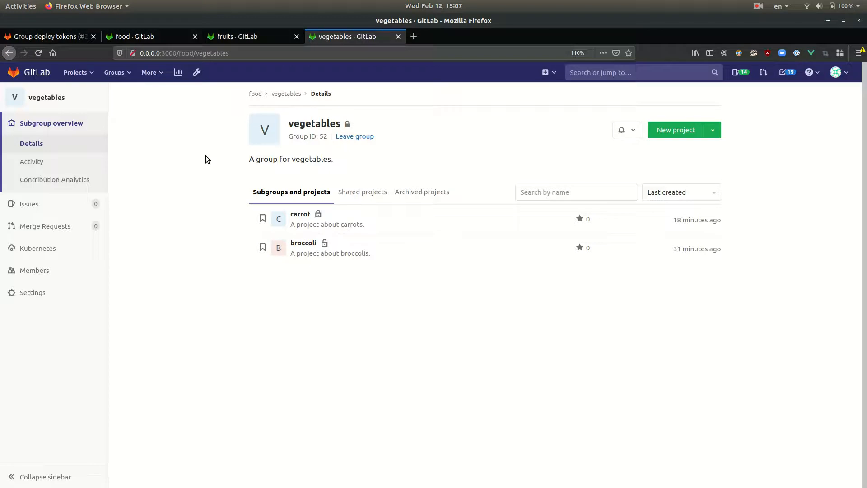
pyautogui.click(266, 40)
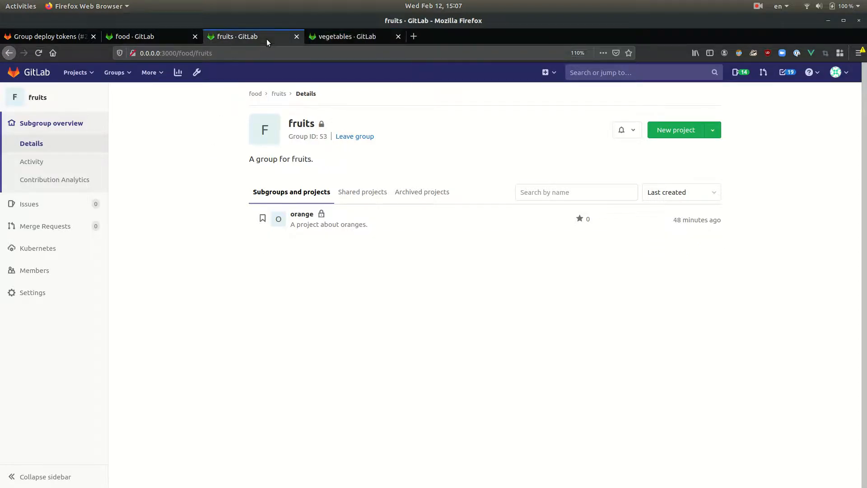
pyautogui.click(332, 37)
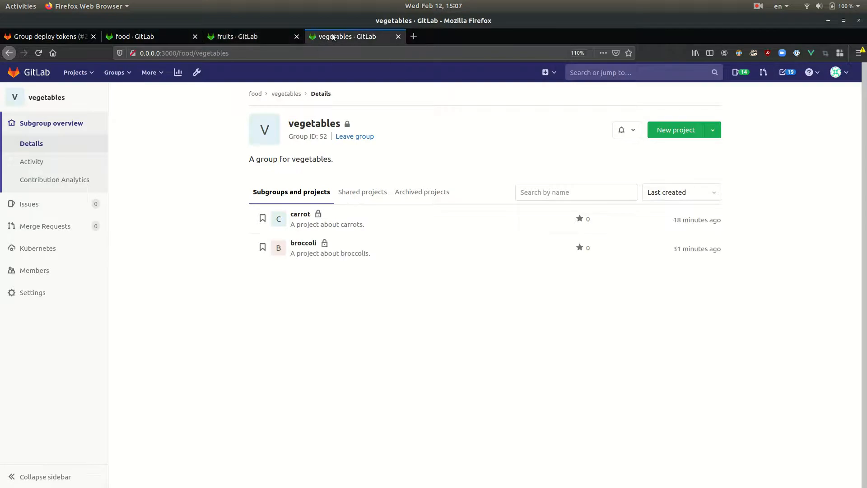
pyautogui.click(235, 36)
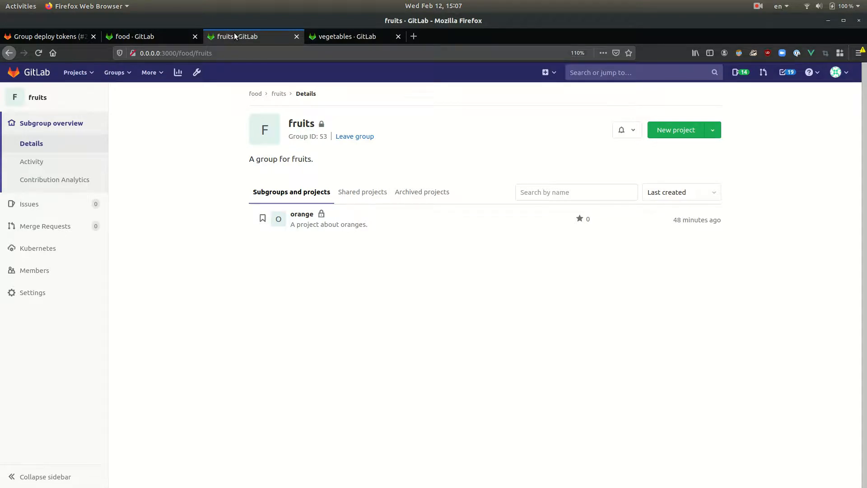
# Open the food group's CI / CD settings and expand the Deploy Tokens section
pyautogui.click(156, 39)
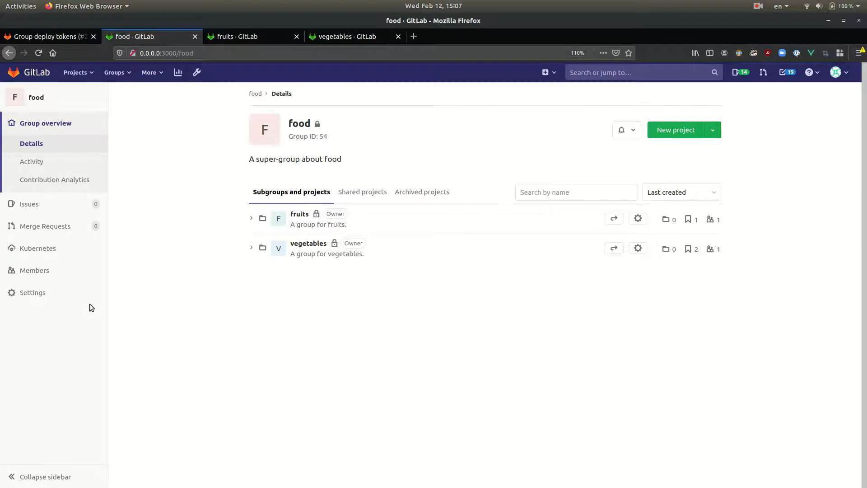
pyautogui.moveTo(51, 297)
pyautogui.click(140, 334)
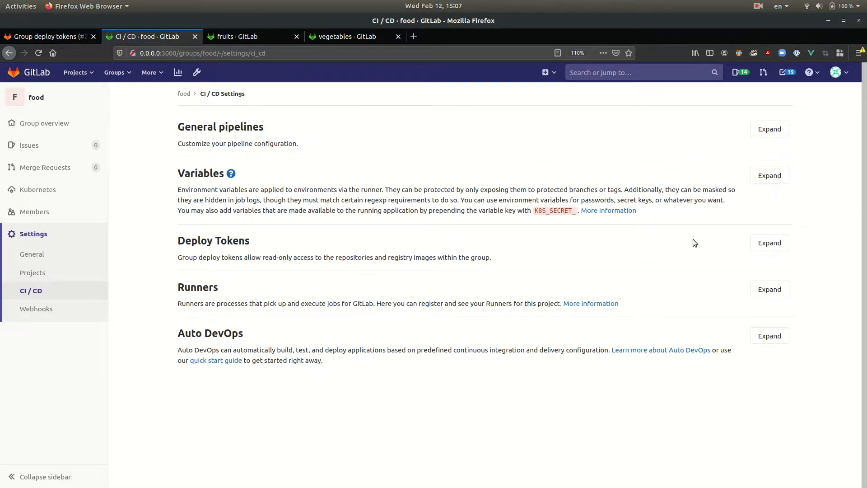
pyautogui.click(769, 243)
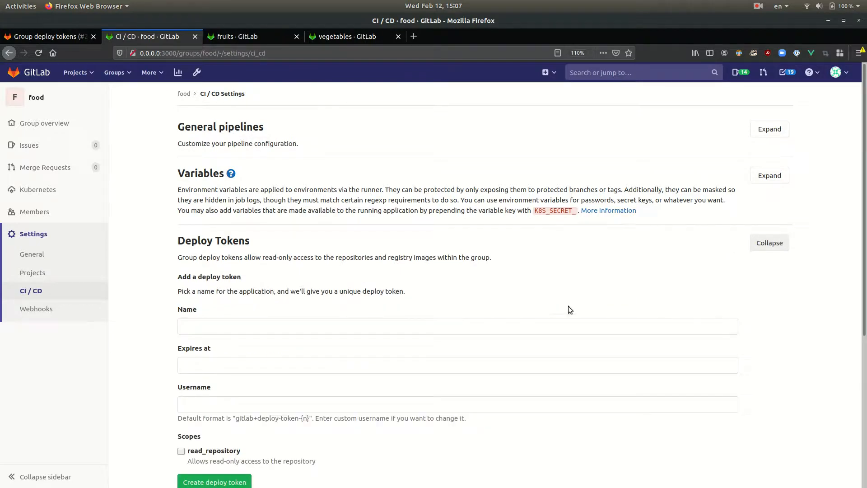
# Create a group deploy token named food-token that expires on 2021-02-20 and has the read_repository scope
pyautogui.click(485, 324)
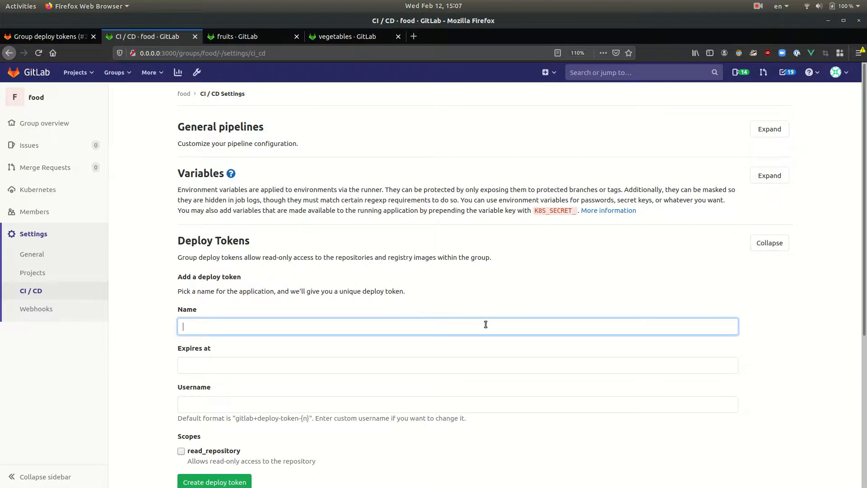
pyautogui.write('food-token')
pyautogui.click(325, 364)
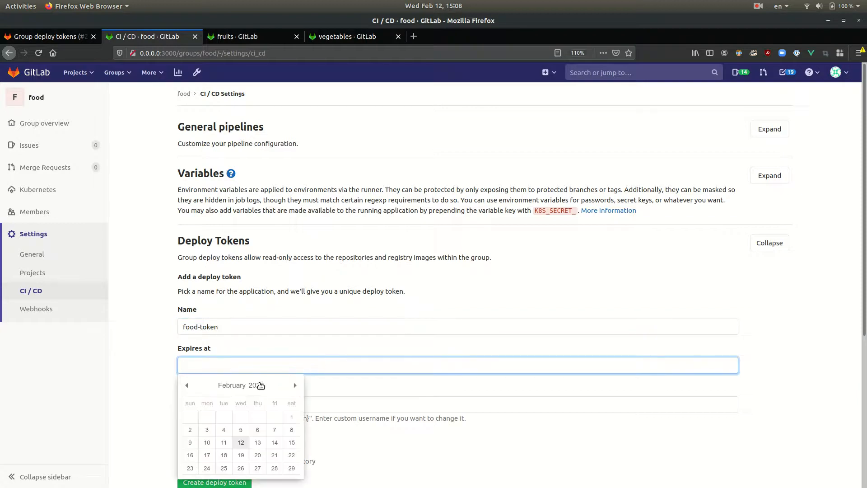
pyautogui.click(256, 385)
pyautogui.click(261, 273)
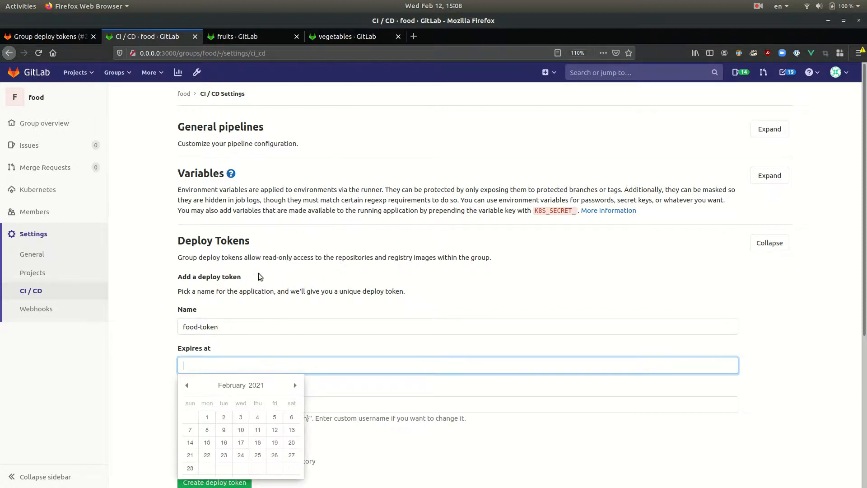
pyautogui.scroll(-1, 124, 286)
pyautogui.scroll(-3, 124, 286)
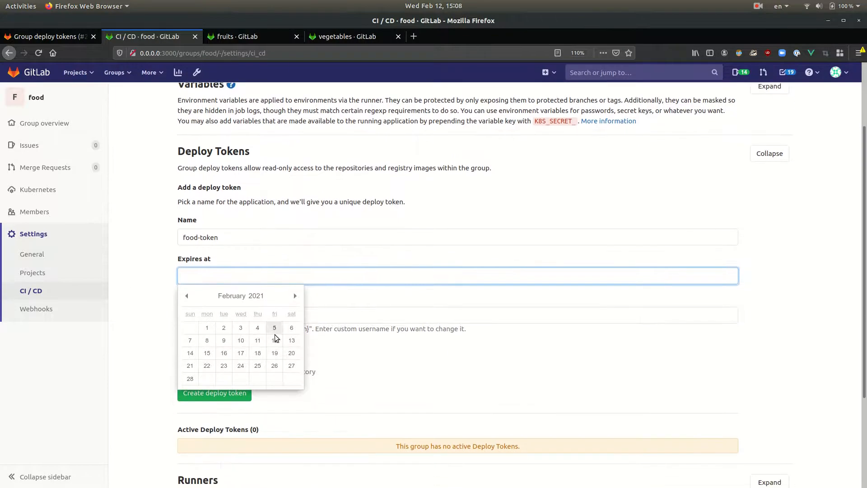
pyautogui.click(293, 352)
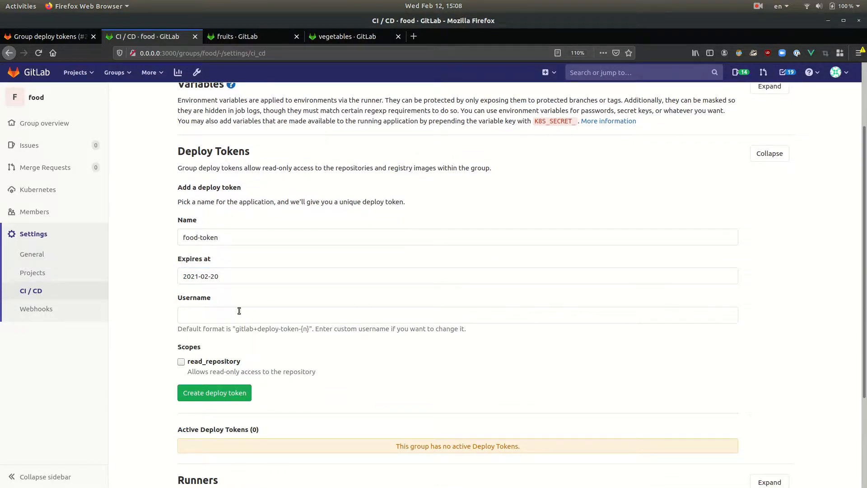
pyautogui.click(181, 362)
pyautogui.click(238, 393)
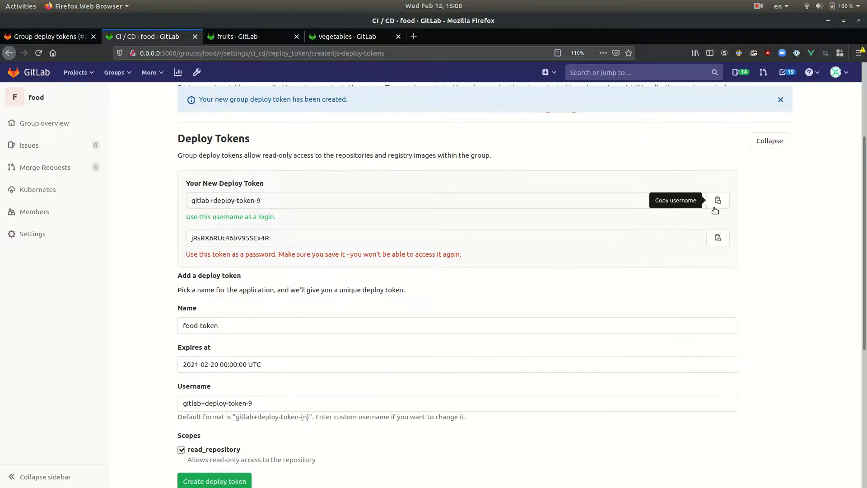
# Copy the new deploy token's username into the blank Text Editor document, followed by an empty line
pyautogui.click(717, 201)
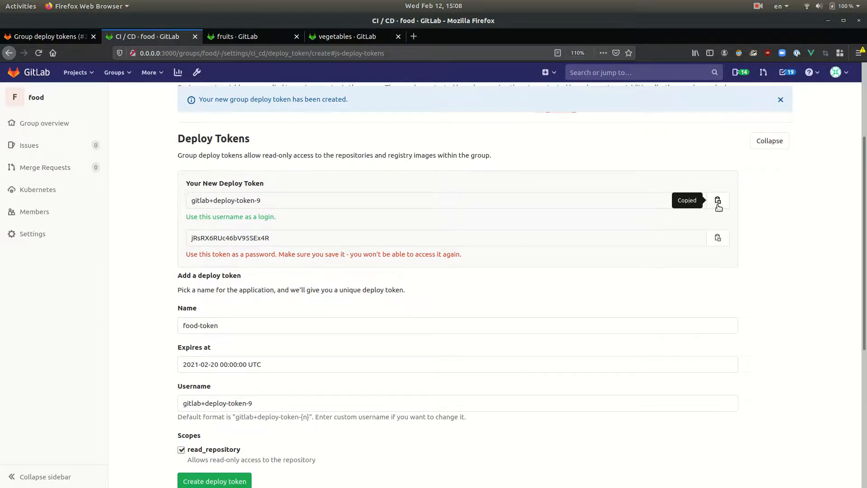
pyautogui.hotkey('alt', 'Tab')
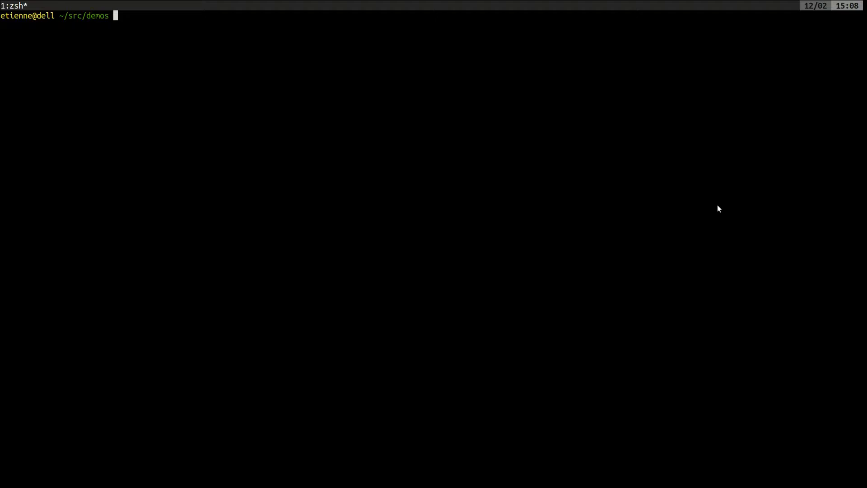
pyautogui.hotkey('alt', 'Tab')
pyautogui.hotkey('alt', 'Tab')
pyautogui.hotkey('ctrl', 'v')
pyautogui.press('Return')
pyautogui.press('Return')
# Copy the deploy token from GitLab in Firefox and paste it below the username in Text Editor
pyautogui.hotkey('alt', 'Tab')
pyautogui.hotkey('alt', 'Tab')
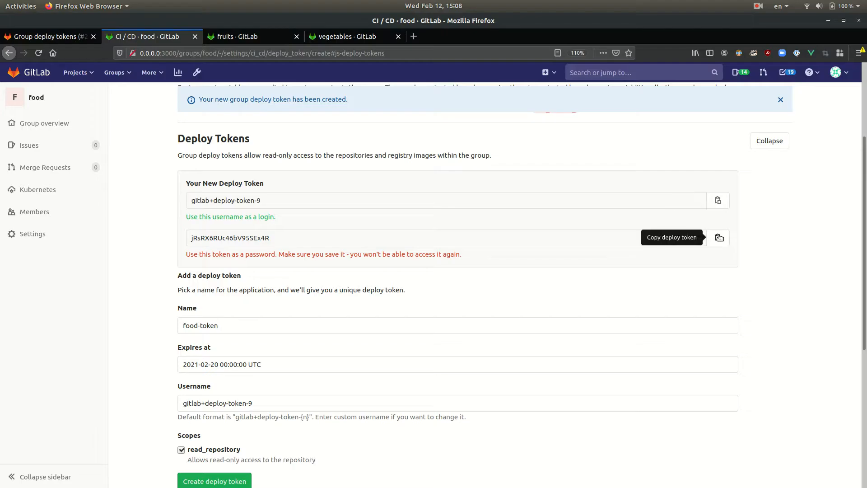
pyautogui.click(719, 238)
pyautogui.hotkey('alt', 'Tab')
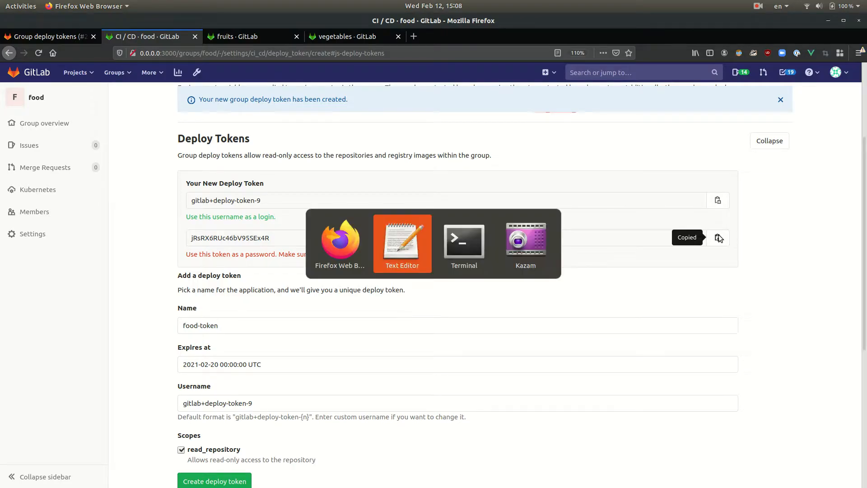
pyautogui.hotkey('ctrl', 'v')
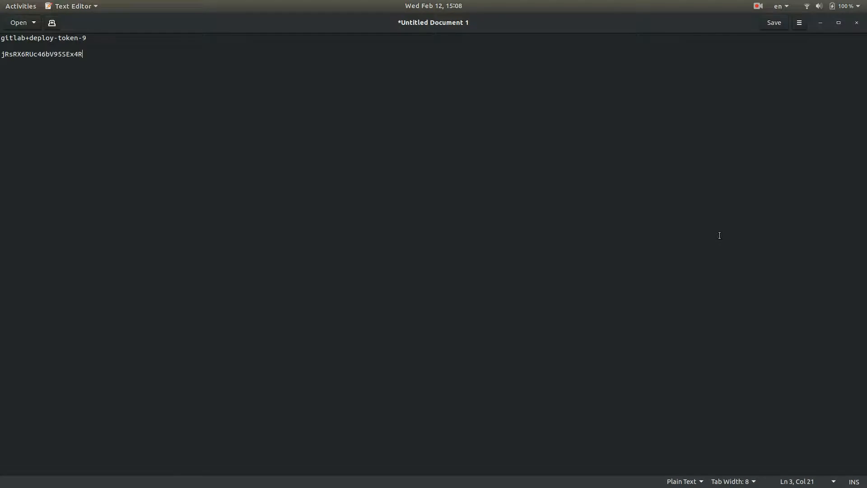
# Copy the HTTP clone URL of the orange project in the fruits subgroup and paste it below the token in Text Editor
pyautogui.hotkey('alt', 'Tab')
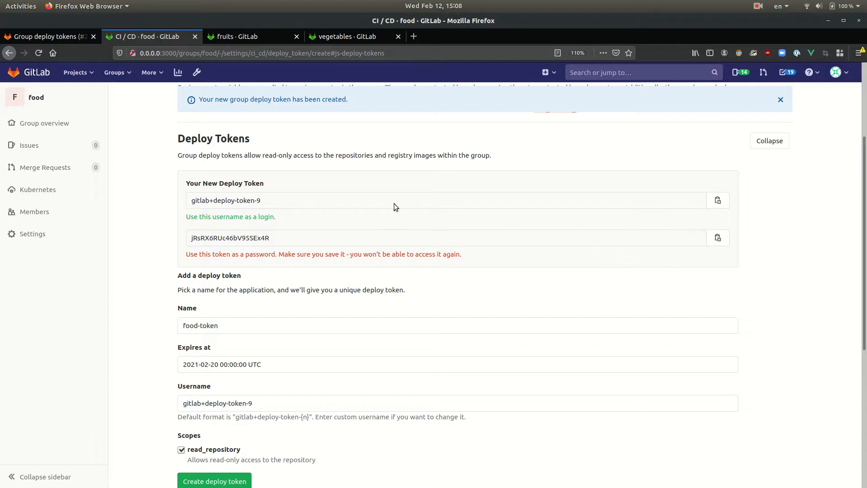
pyautogui.click(260, 39)
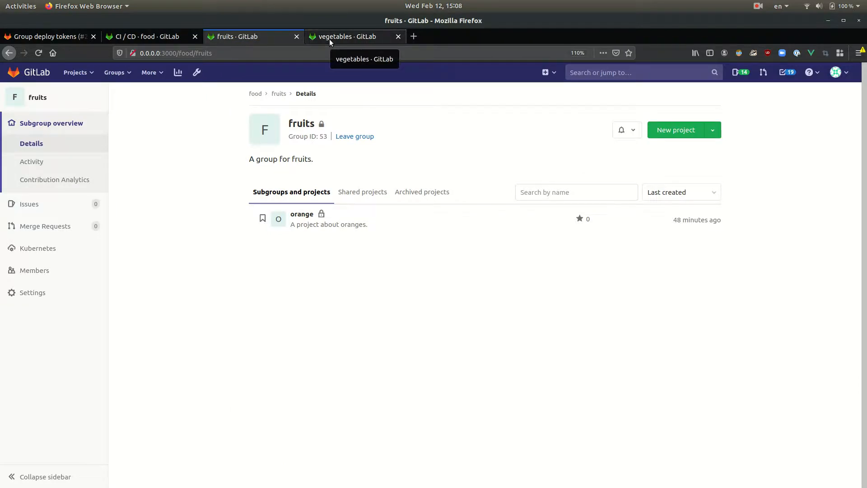
pyautogui.click(302, 215)
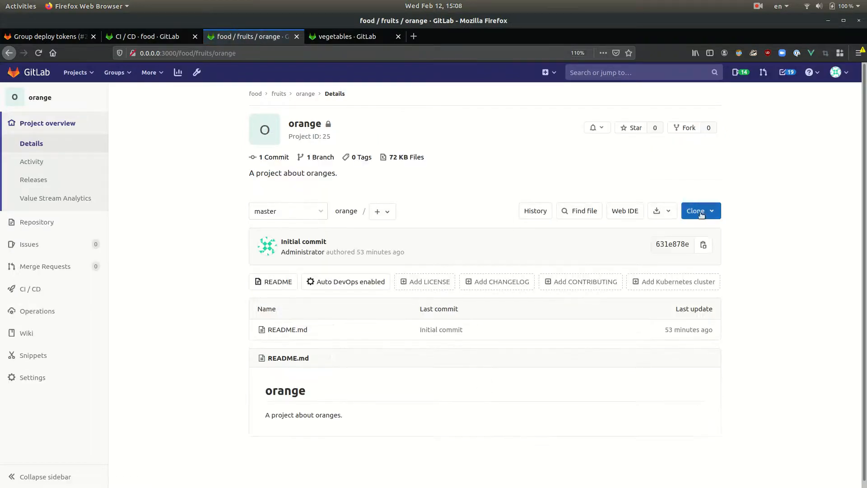
pyautogui.click(715, 217)
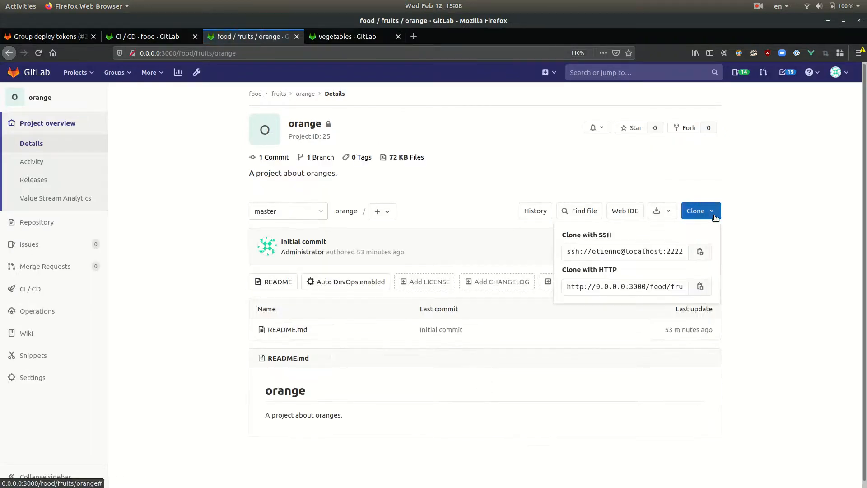
pyautogui.click(704, 287)
pyautogui.hotkey('alt', 'Tab')
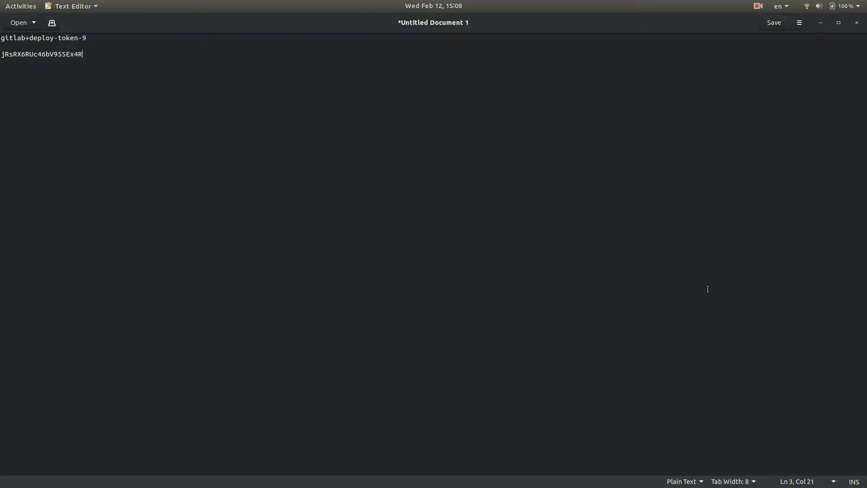
pyautogui.press('Return')
pyautogui.press('Return')
pyautogui.press('Return')
pyautogui.hotkey('ctrl', 'v')
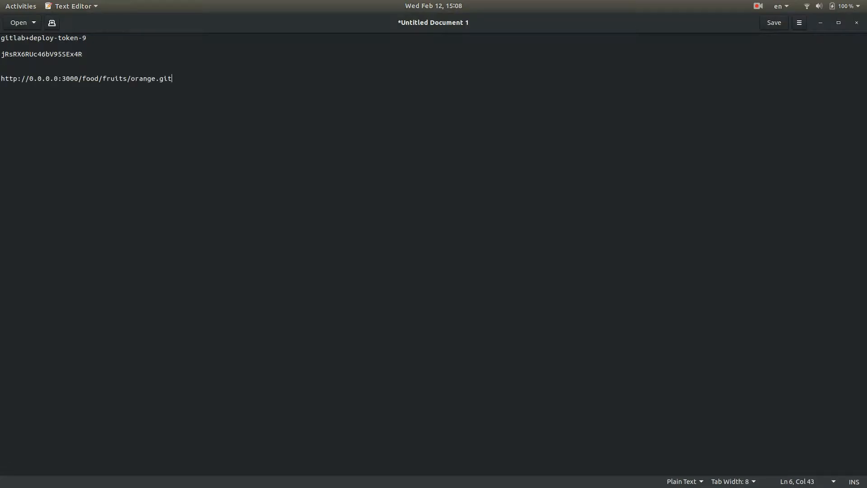
pyautogui.click(124, 44)
pyautogui.hotkey('shift', 'End')
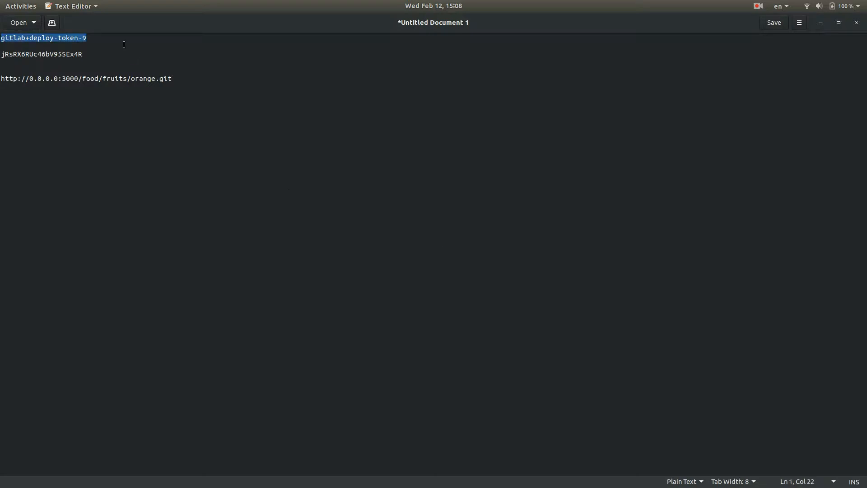
pyautogui.click(31, 79)
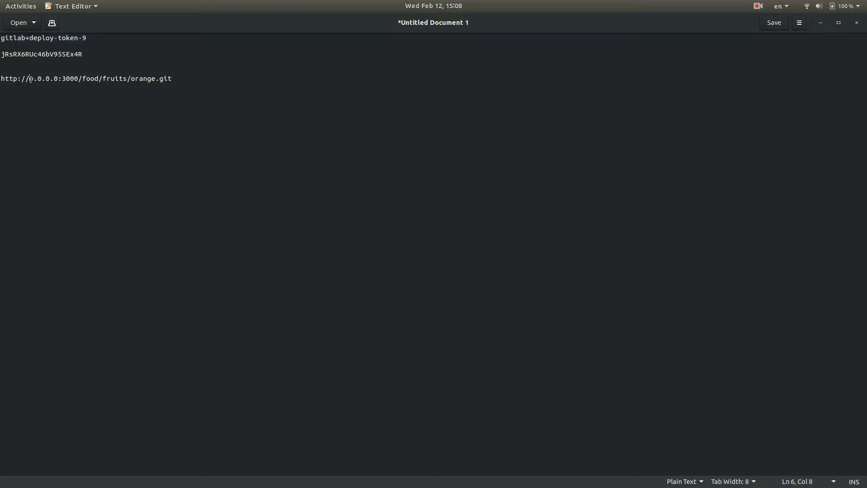
pyautogui.hotkey('ctrl', 'v')
pyautogui.write('@')
pyautogui.press('BackSpace')
pyautogui.write(':')
# Insert the deploy token and an @ sign between the colon and the host in the clone URL
pyautogui.click(99, 51)
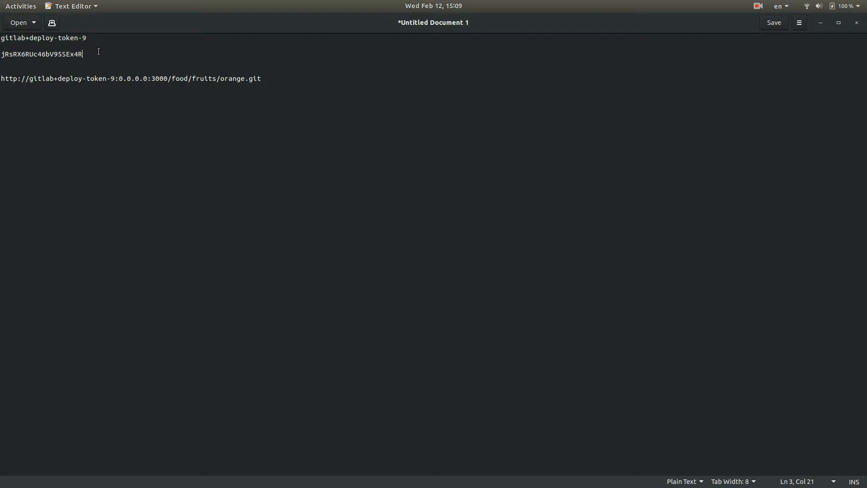
pyautogui.hotkey('shift', 'Home')
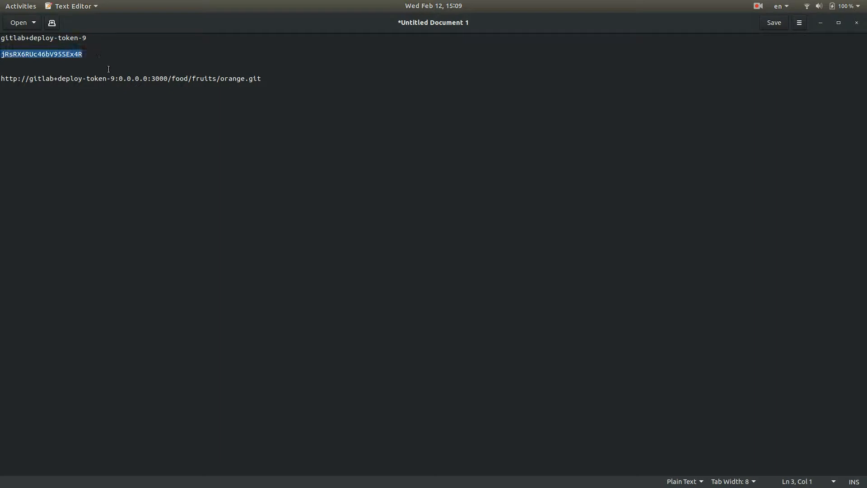
pyautogui.click(118, 79)
pyautogui.hotkey('ctrl', 'v')
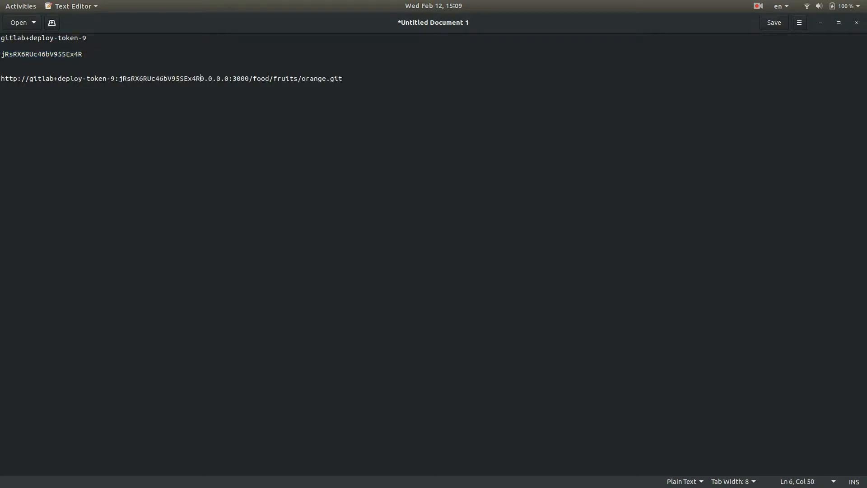
pyautogui.write('@')
# Copy the complete authenticated URL containing the deploy token, clone the orange project with it in Terminal, and list the directory
pyautogui.press('Home')
pyautogui.hotkey('shift', 'End')
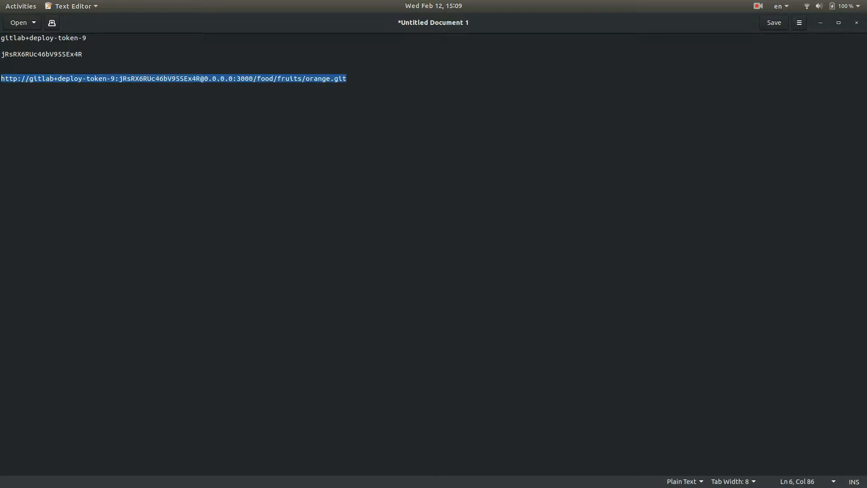
pyautogui.hotkey('alt', 'Tab')
pyautogui.hotkey('alt', 'Tab')
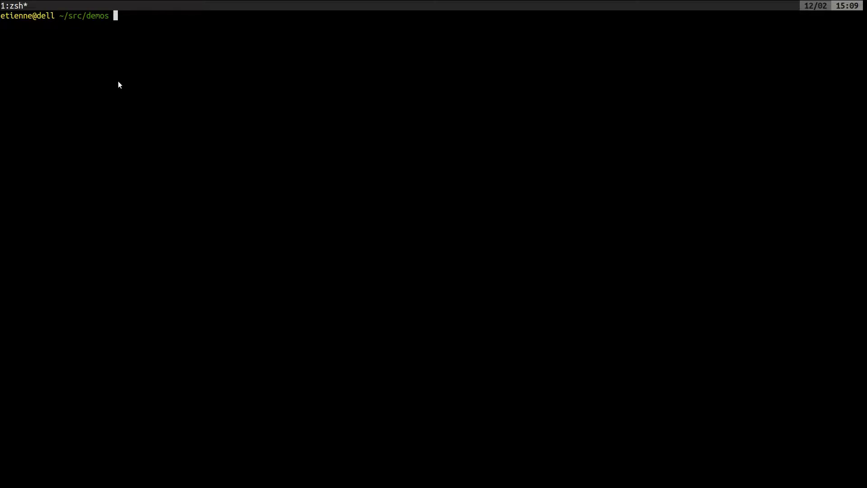
pyautogui.write('git clone')
pyautogui.hotkey('ctrl', 'shift', 'v')
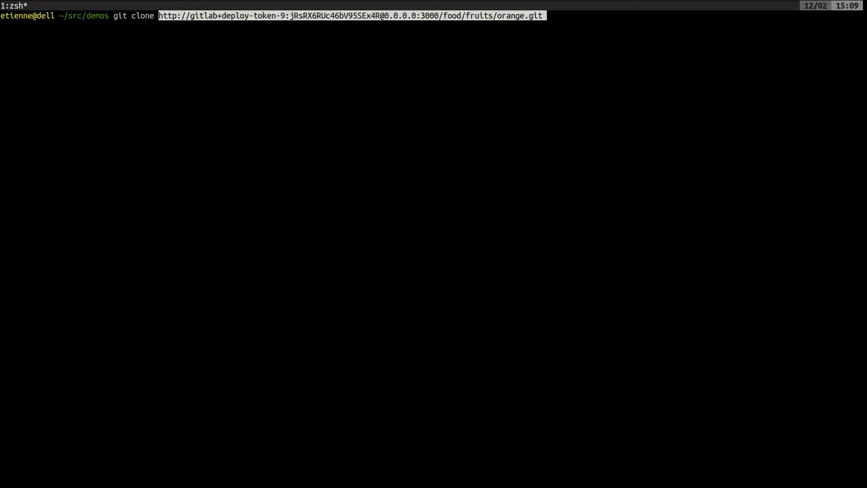
pyautogui.press('Return')
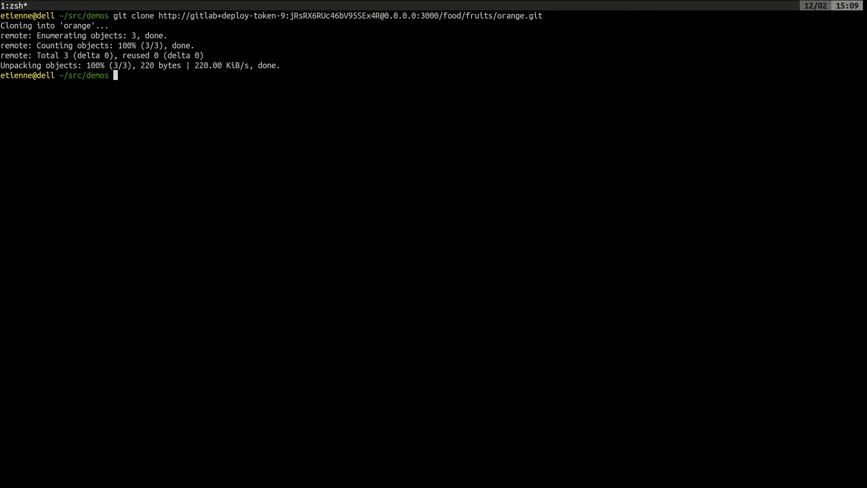
pyautogui.write('ll')
pyautogui.press('Return')
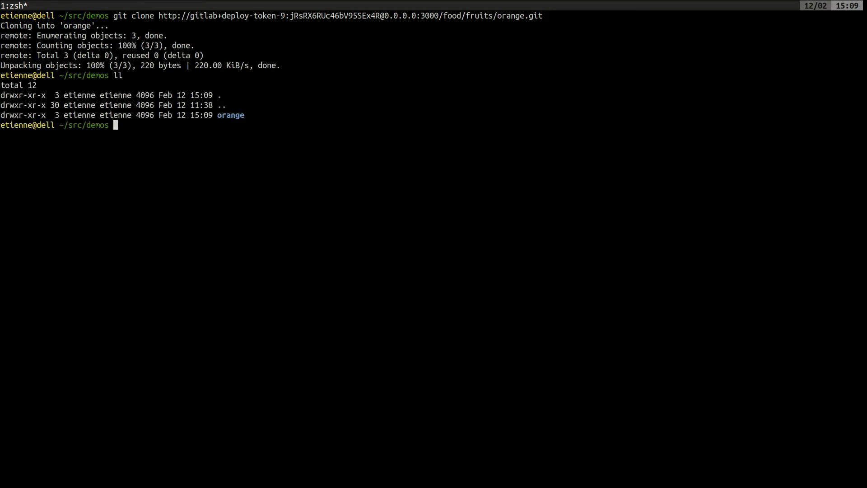
# Switch to Firefox and view the projects of the vegetables subgroup
pyautogui.hotkey('alt', 'Tab')
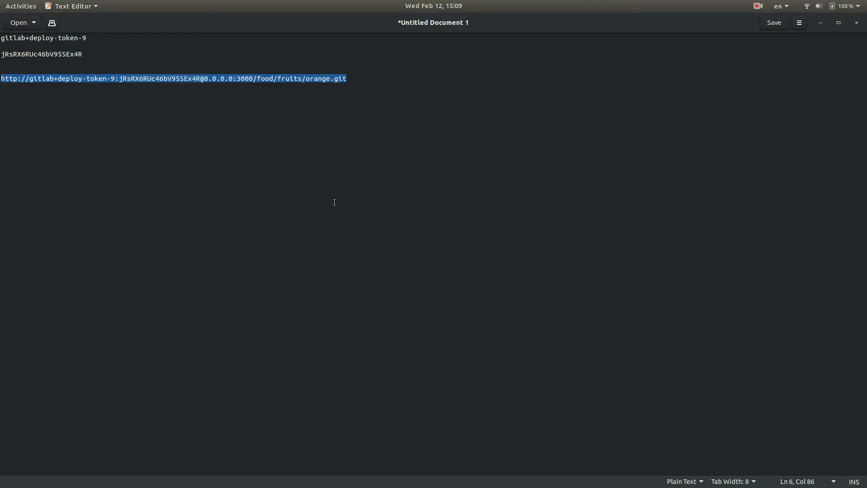
pyautogui.hotkey('alt', 'Tab')
pyautogui.hotkey('alt', 'Tab')
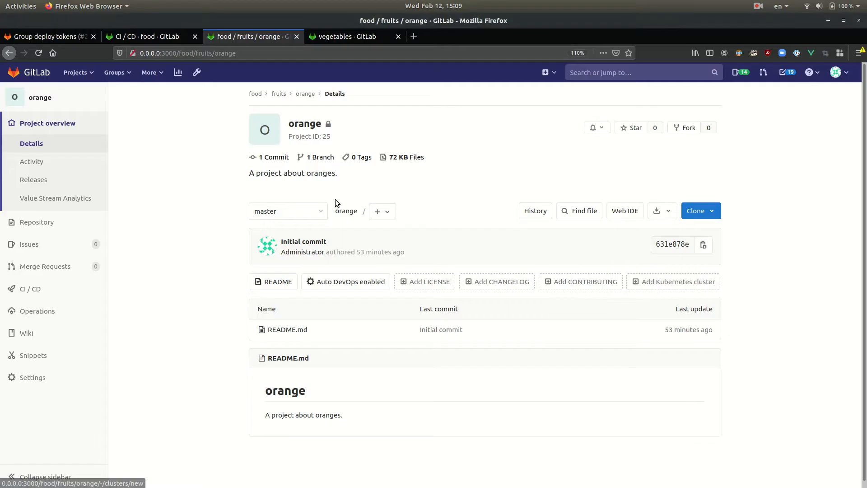
pyautogui.click(367, 40)
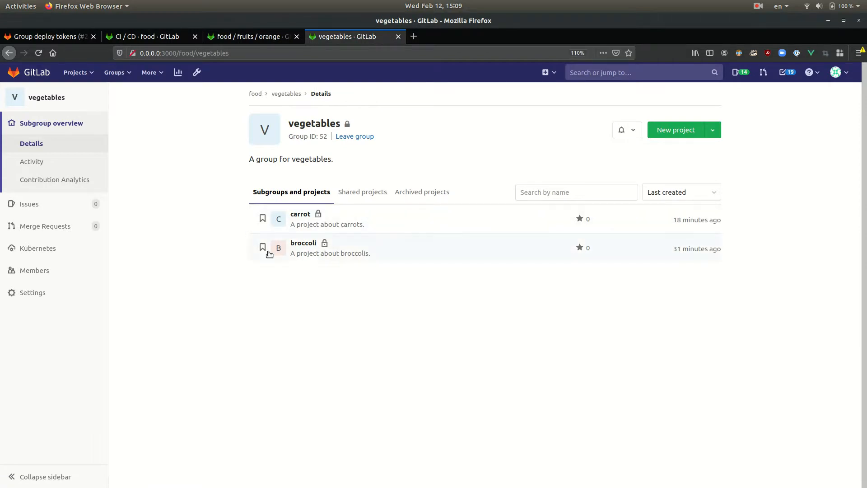
# Recall the previous git clone command in Terminal and change the subgroup in its URL to vegetables
pyautogui.hotkey('alt', 'Tab')
pyautogui.hotkey('alt', 'Tab')
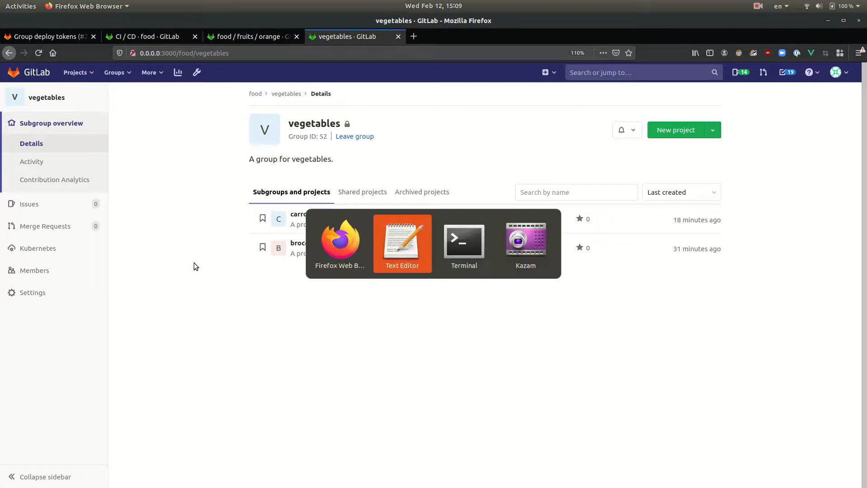
pyautogui.write('git')
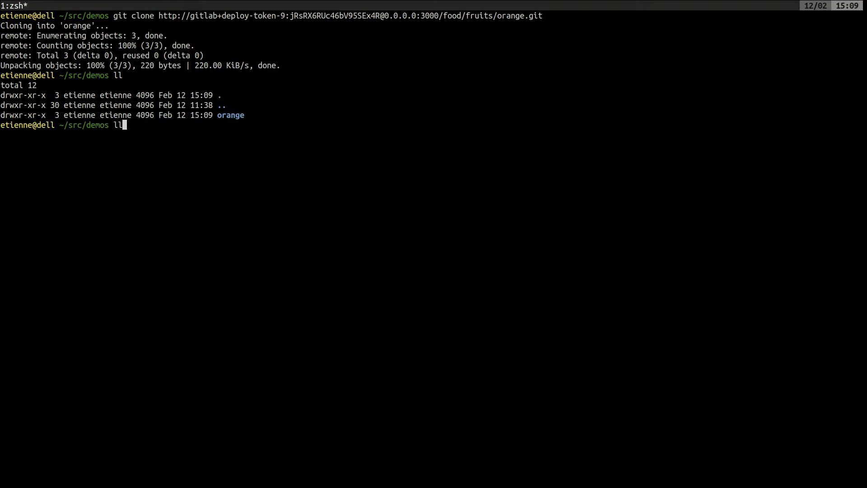
pyautogui.press('Up')
pyautogui.press('Left')
pyautogui.press('Left')
pyautogui.press('Left')
pyautogui.press('Left')
pyautogui.press('Left')
pyautogui.press('Left')
pyautogui.press('Left')
pyautogui.press('Left')
pyautogui.press('Left')
pyautogui.press('Left')
pyautogui.press('Left')
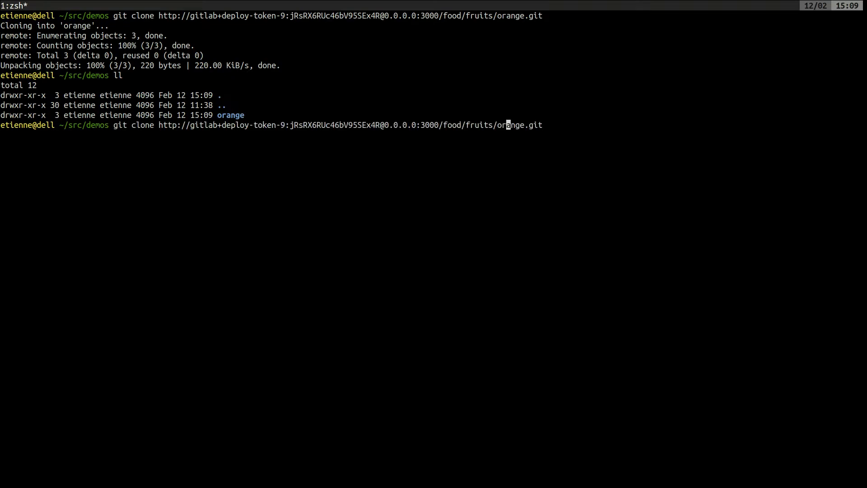
pyautogui.press('BackSpace')
pyautogui.press('BackSpace')
pyautogui.press('BackSpace')
pyautogui.press('BackSpace')
pyautogui.press('BackSpace')
pyautogui.press('BackSpace')
pyautogui.write('vegetables')
pyautogui.press('Right')
pyautogui.press('Right')
pyautogui.press('Right')
pyautogui.press('Right')
pyautogui.press('Right')
pyautogui.press('Right')
pyautogui.press('Right')
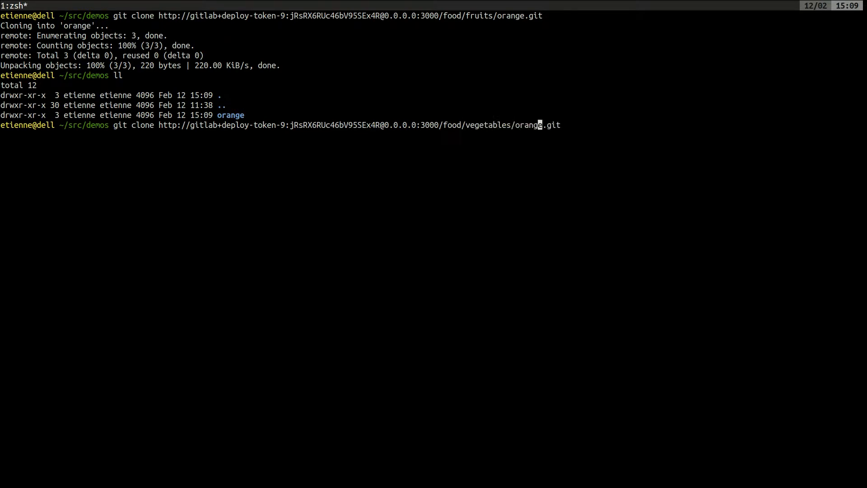
# Clone the broccoli project by setting the repository in the URL to broccoli.git, and list the demos directory
pyautogui.press('BackSpace')
pyautogui.press('BackSpace')
pyautogui.press('BackSpace')
pyautogui.press('BackSpace')
pyautogui.press('BackSpace')
pyautogui.press('BackSpace')
pyautogui.write('broccoli')
pyautogui.hotkey('alt', 'Tab')
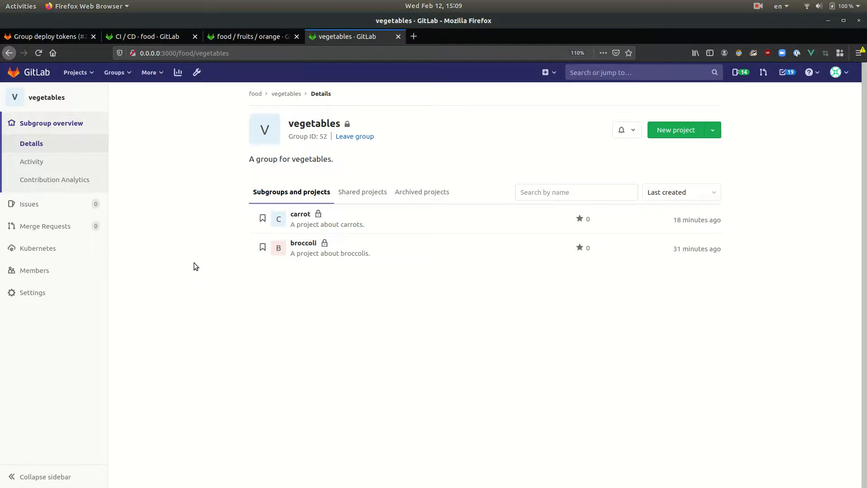
pyautogui.hotkey('alt', 'Tab')
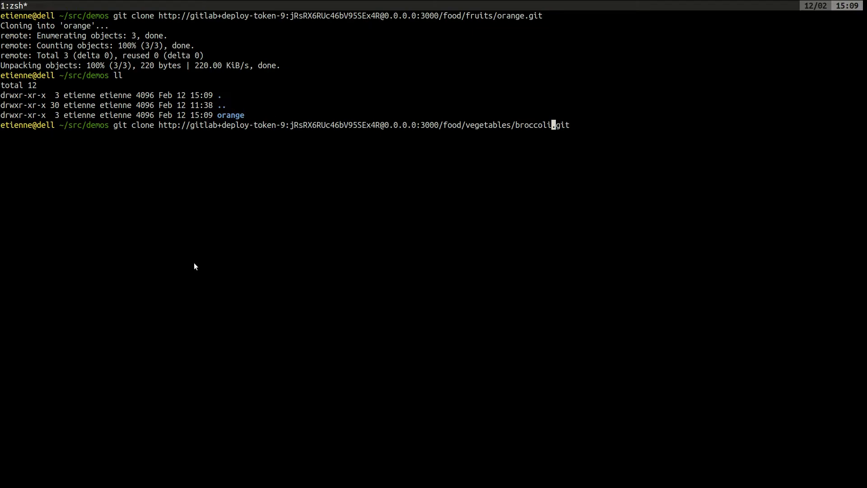
pyautogui.press('Return')
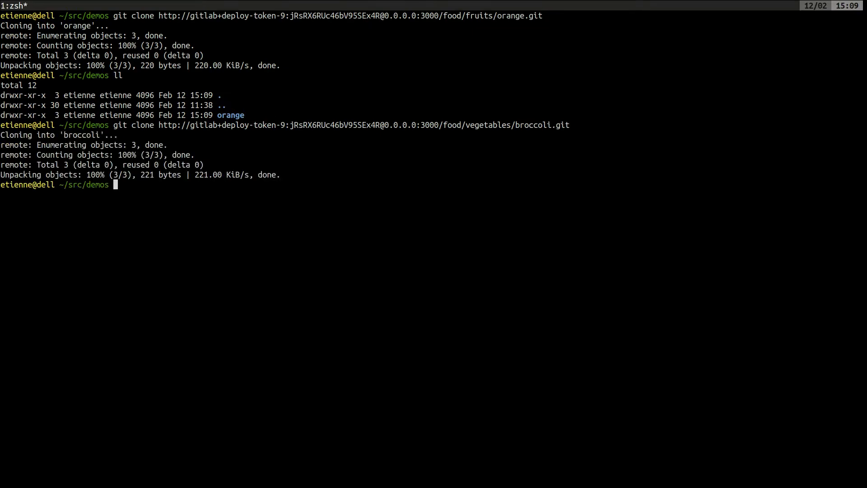
pyautogui.write('ll')
pyautogui.press('Return')
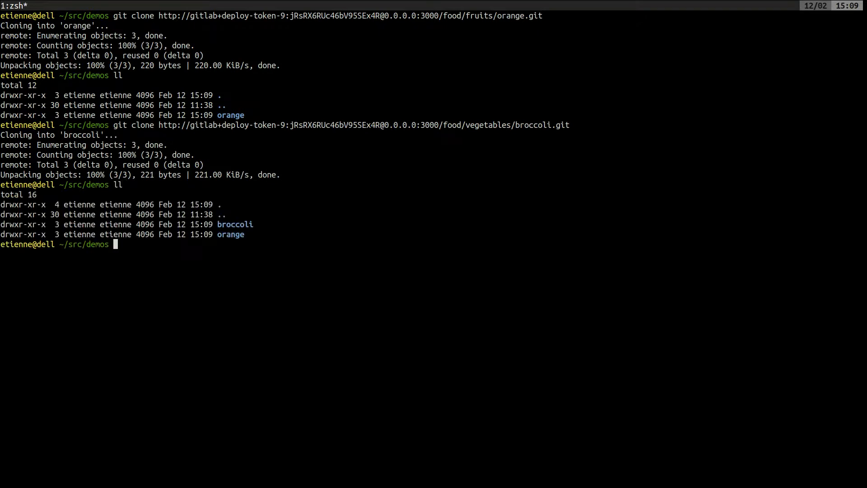
# Switch to Firefox and expand the Deploy Tokens section in the vegetables subgroup's CI / CD settings
pyautogui.hotkey('alt', 'Tab')
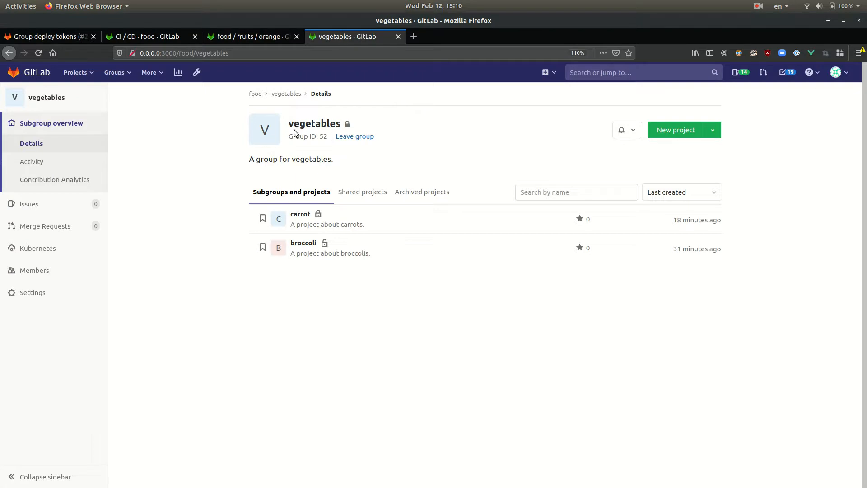
pyautogui.moveTo(72, 296)
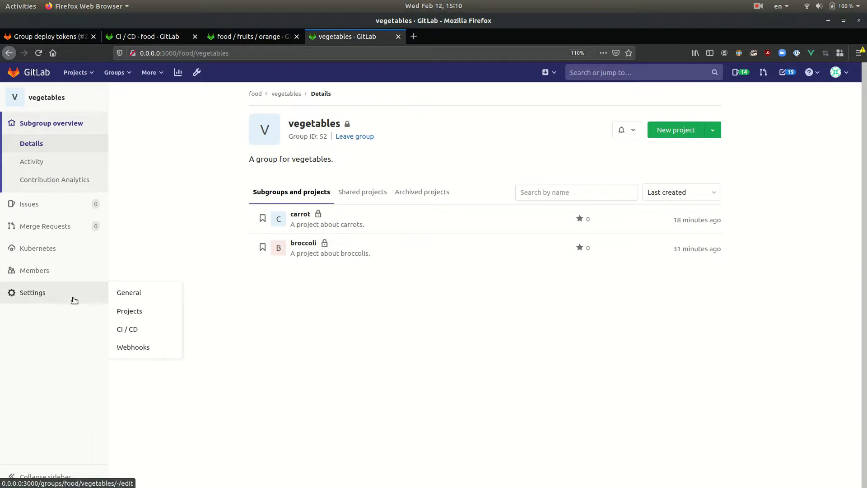
pyautogui.click(133, 329)
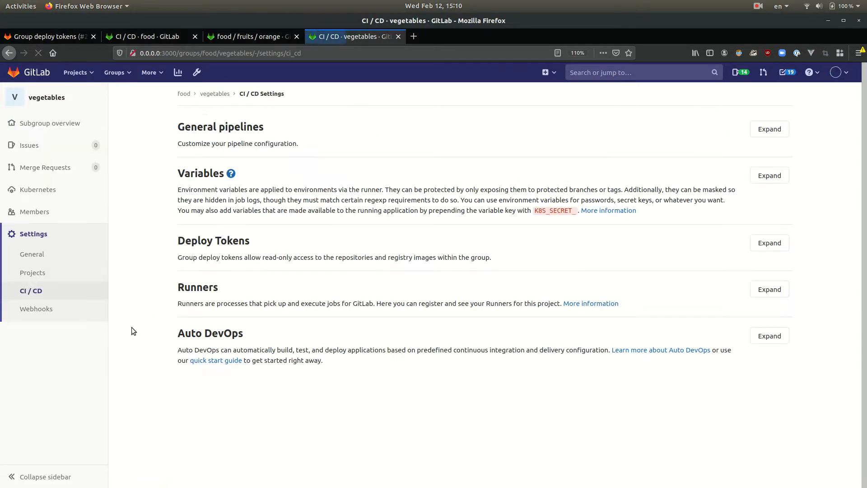
pyautogui.click(769, 243)
pyautogui.scroll(-5, 677, 253)
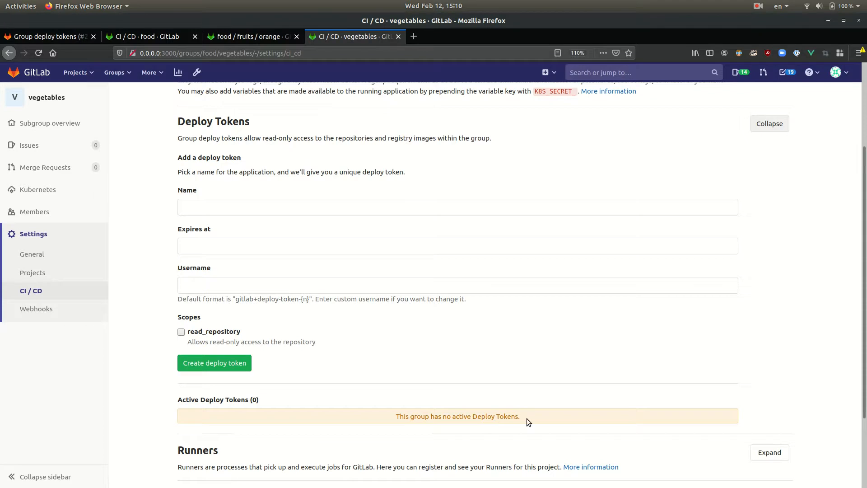
# Create a deploy token for the vegetables subgroup named vegetable-token, expiring 2020-03-28, with the read_repository scope
pyautogui.scroll(5, 526, 418)
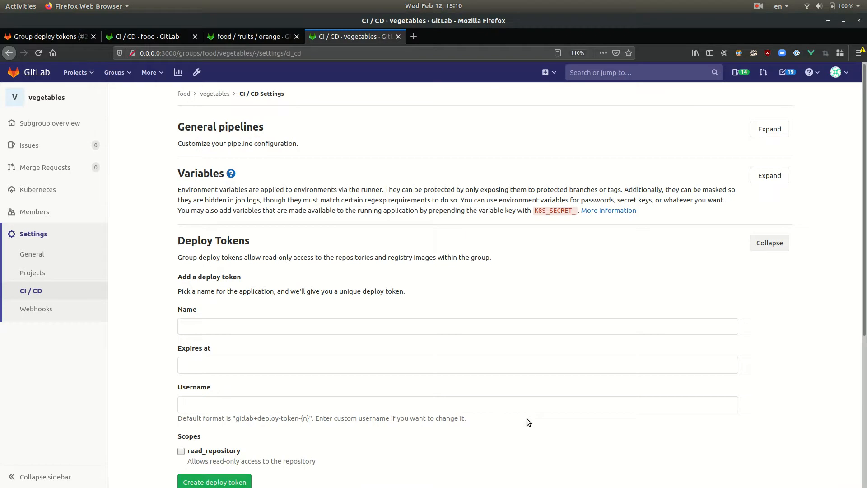
pyautogui.scroll(-2, 402, 351)
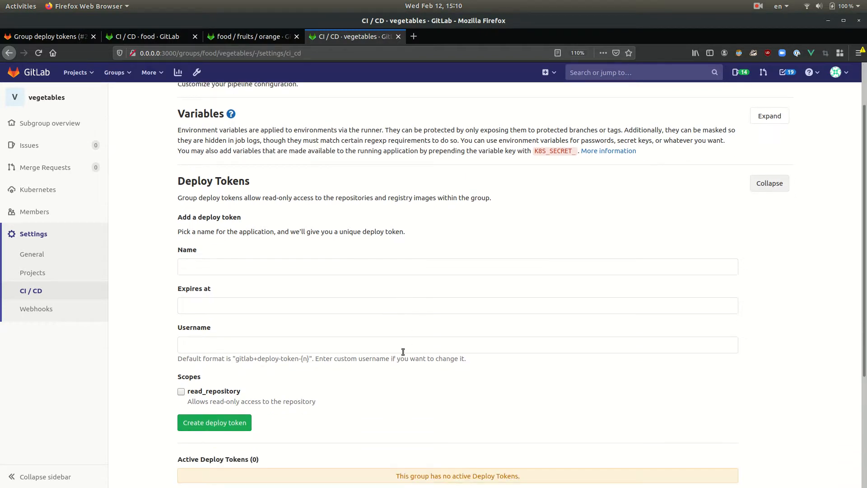
pyautogui.click(237, 266)
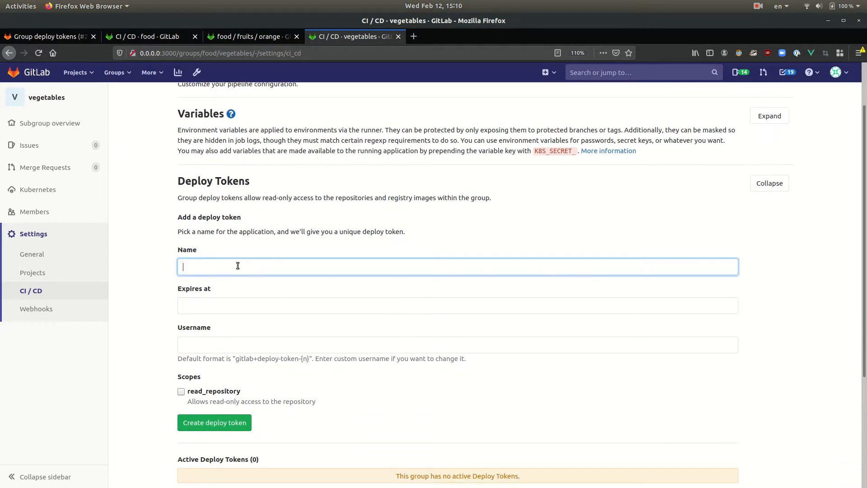
pyautogui.write('vegetable-token')
pyautogui.click(228, 304)
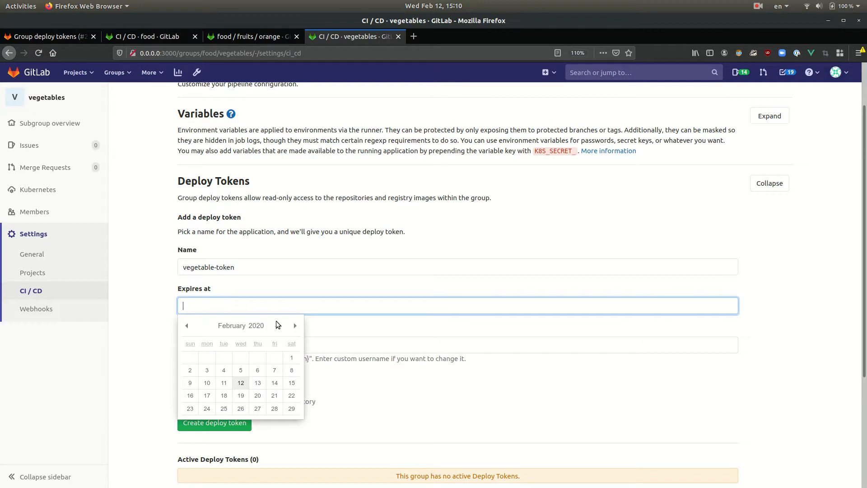
pyautogui.click(294, 326)
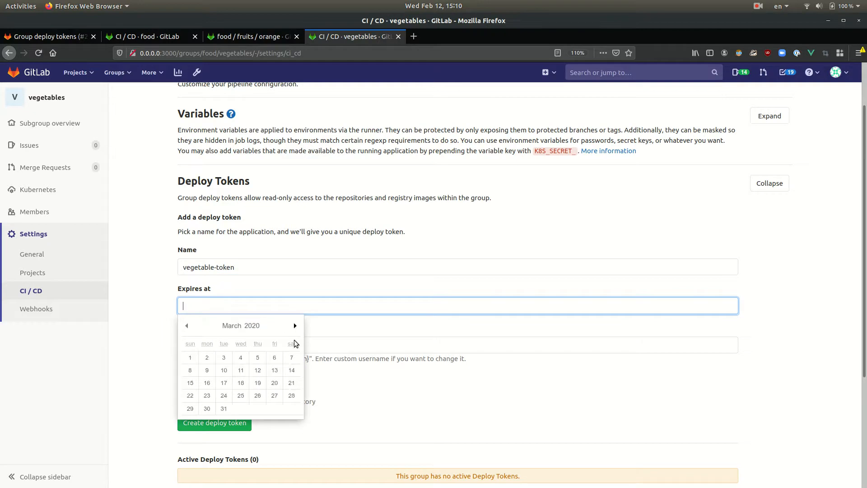
pyautogui.click(293, 396)
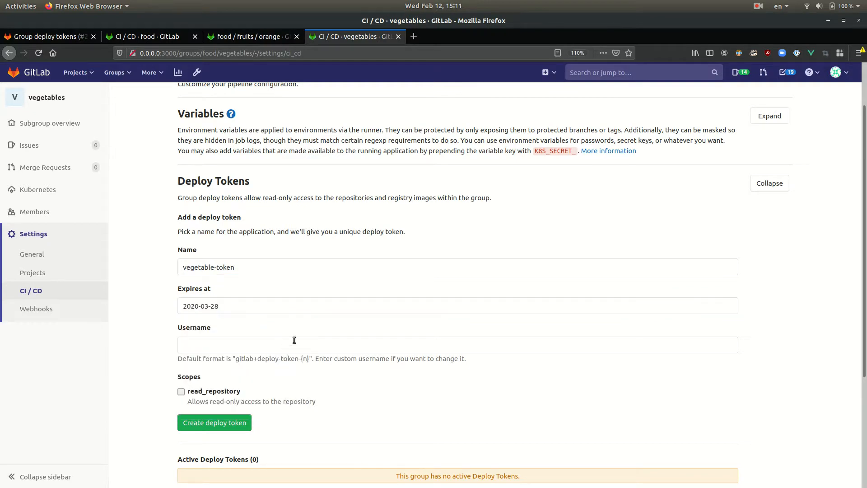
pyautogui.click(210, 394)
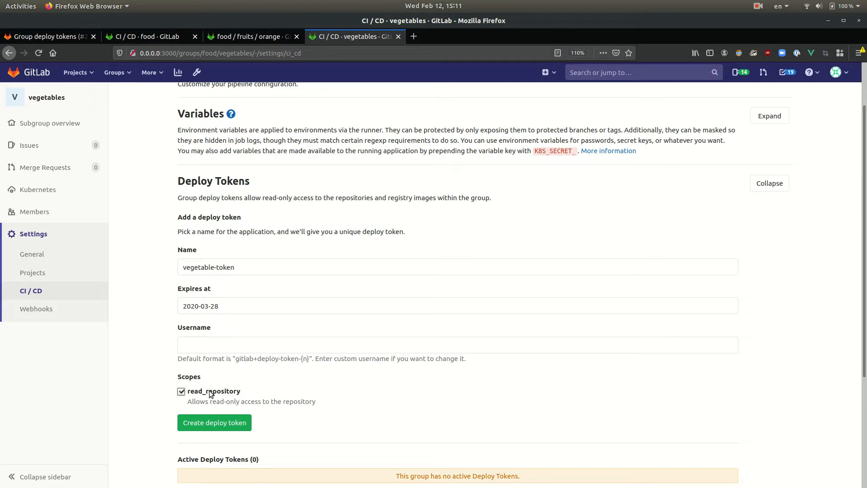
pyautogui.click(210, 425)
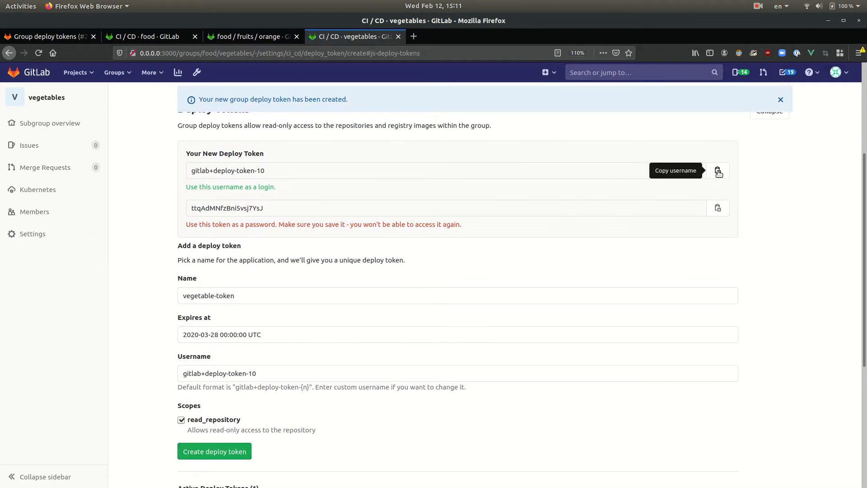
# Copy the new deploy token's username and paste it in Text Editor below a dashed separator line under the clone URL
pyautogui.click(718, 171)
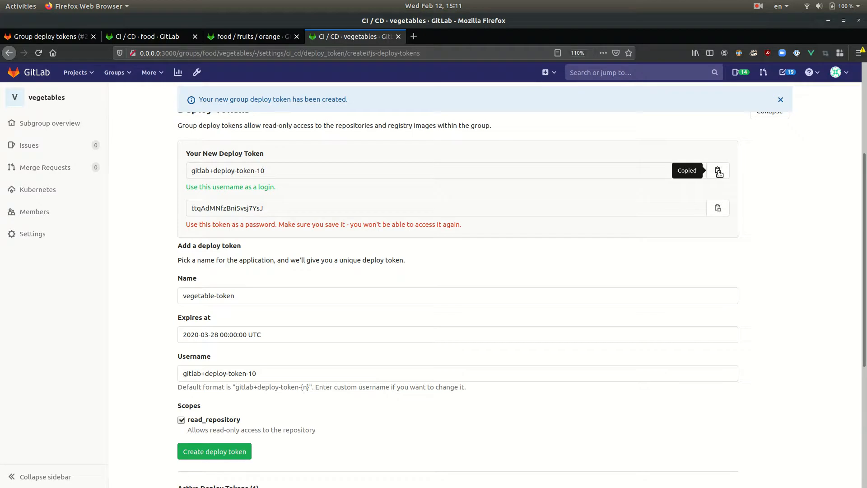
pyautogui.hotkey('alt', 'Tab')
pyautogui.hotkey('alt', 'Tab')
pyautogui.hotkey('alt', 'Tab')
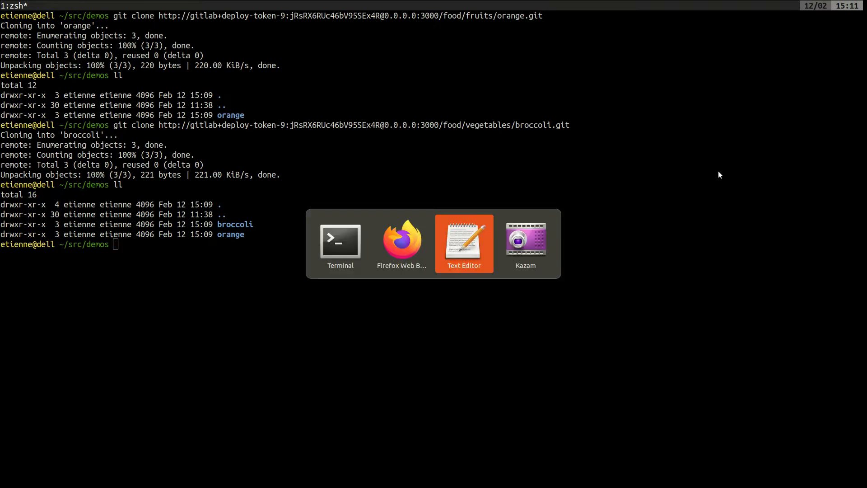
pyautogui.click(526, 232)
pyautogui.press('Return')
pyautogui.press('Return')
pyautogui.write('-----------------')
pyautogui.press('Return')
pyautogui.press('Return')
pyautogui.press('Return')
pyautogui.hotkey('ctrl', 'v')
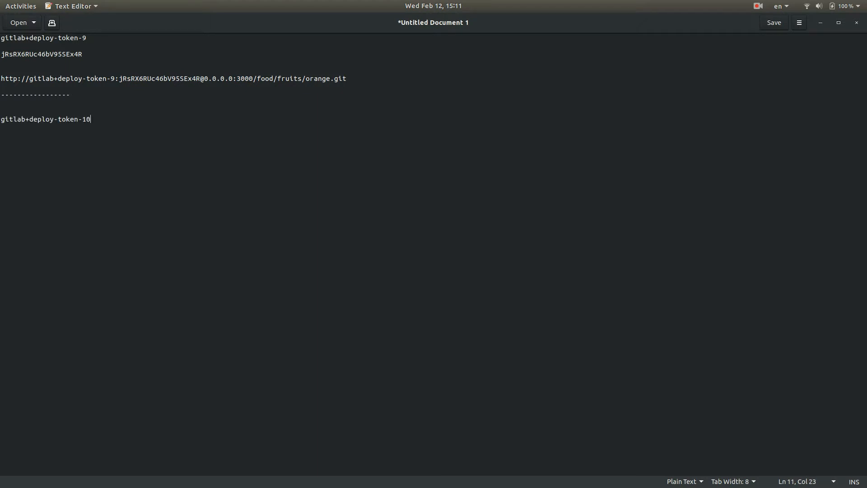
# Copy the vegetables deploy token from GitLab in Firefox and paste it below its username in Text Editor
pyautogui.hotkey('alt', 'Tab')
pyautogui.hotkey('alt', 'Tab')
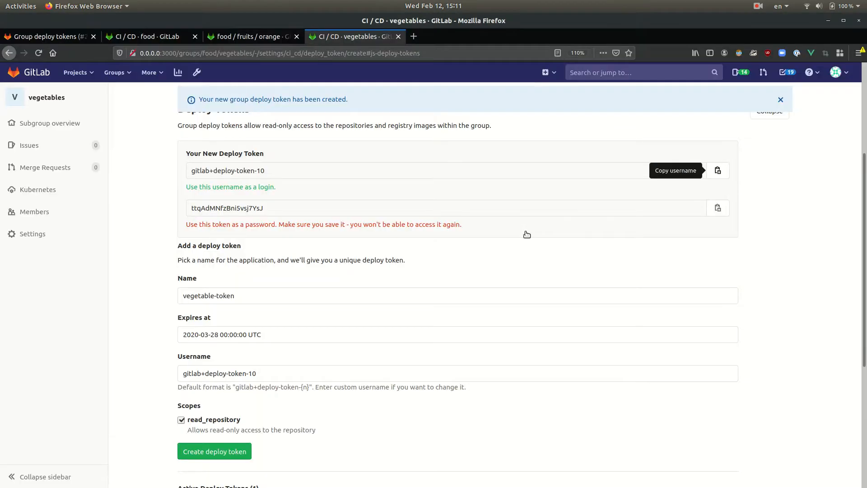
pyautogui.click(723, 208)
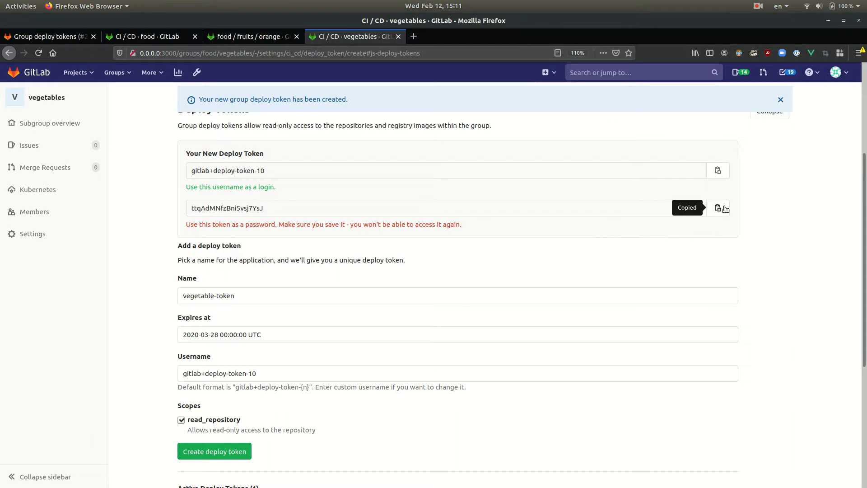
pyautogui.hotkey('alt', 'Tab')
pyautogui.press('Return')
pyautogui.press('Return')
pyautogui.hotkey('ctrl', 'v')
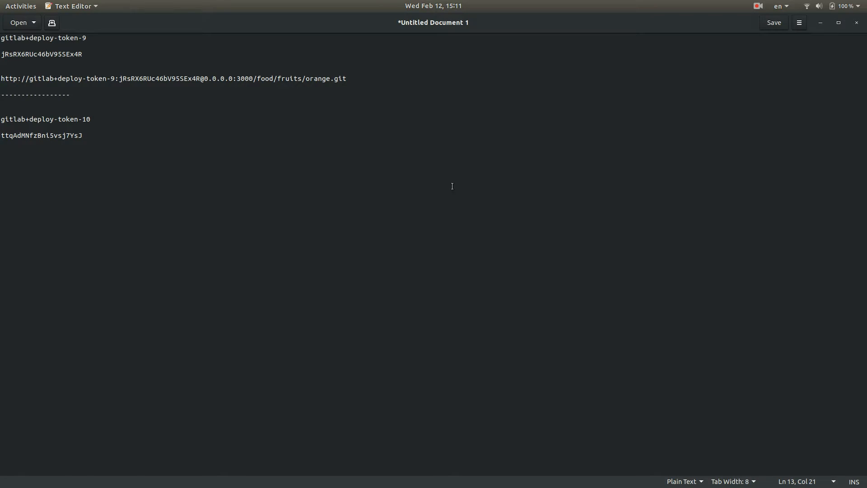
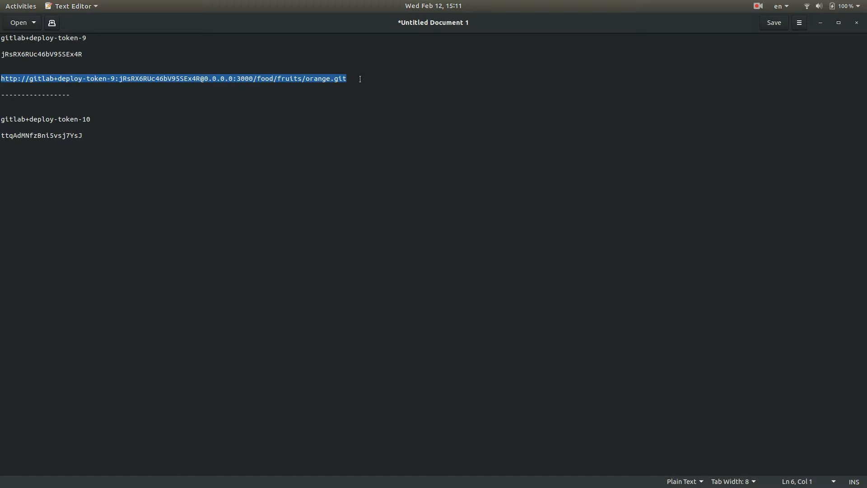
# Paste a copy of the food/fruits/orange.git clone URL, including its deploy token, on a new line below the vegetables deploy token
pyautogui.click(280, 133)
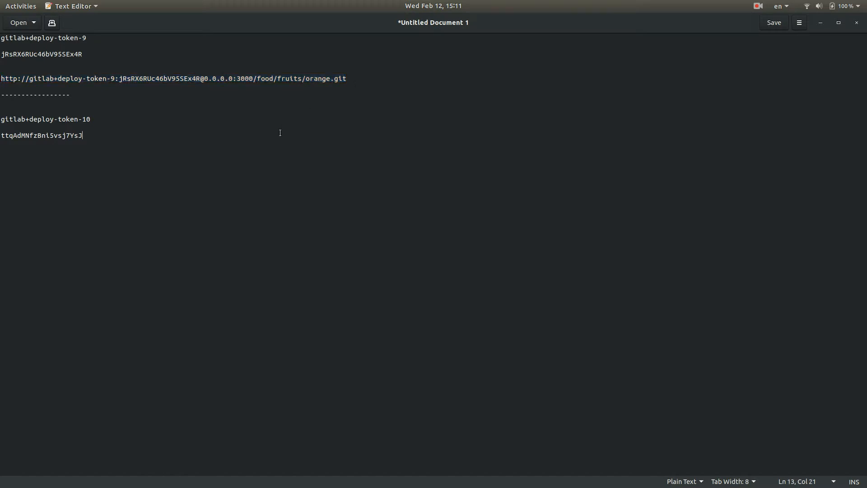
pyautogui.press('Return')
pyautogui.press('Return')
pyautogui.press('Return')
pyautogui.hotkey('ctrl', 'v')
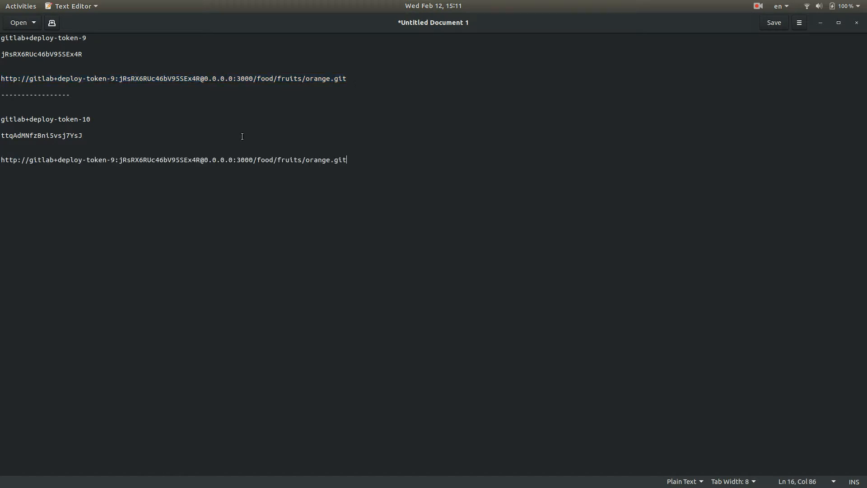
pyautogui.click(198, 160)
pyautogui.hotkey('ctrl', 'shift', 'Left')
pyautogui.hotkey('ctrl', 'shift', 'Left')
pyautogui.hotkey('ctrl', 'shift', 'Left')
pyautogui.hotkey('ctrl', 'shift', 'Left')
pyautogui.hotkey('ctrl', 'shift', 'Left')
pyautogui.hotkey('ctrl', 'shift', 'Left')
pyautogui.hotkey('ctrl', 'shift', 'Left')
pyautogui.press('BackSpace')
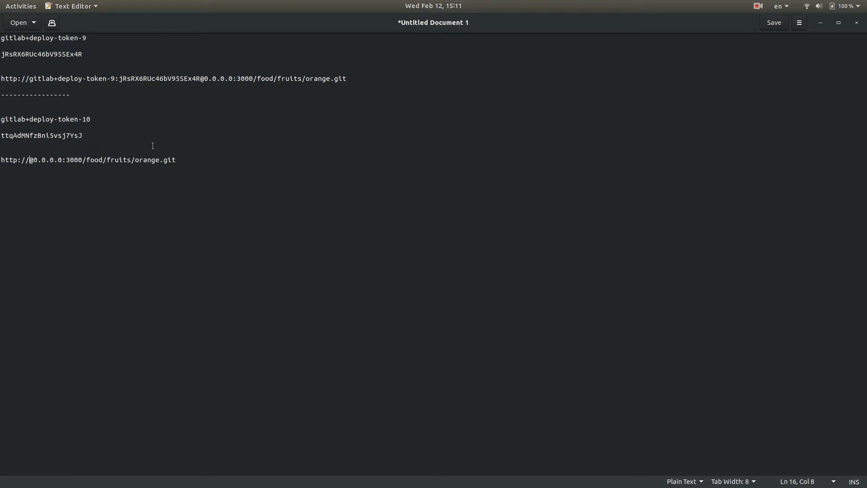
# Copy the vegetables token's username into the new URL before the @ sign and add a colon after it
pyautogui.click(97, 116)
pyautogui.hotkey('shift', 'Home')
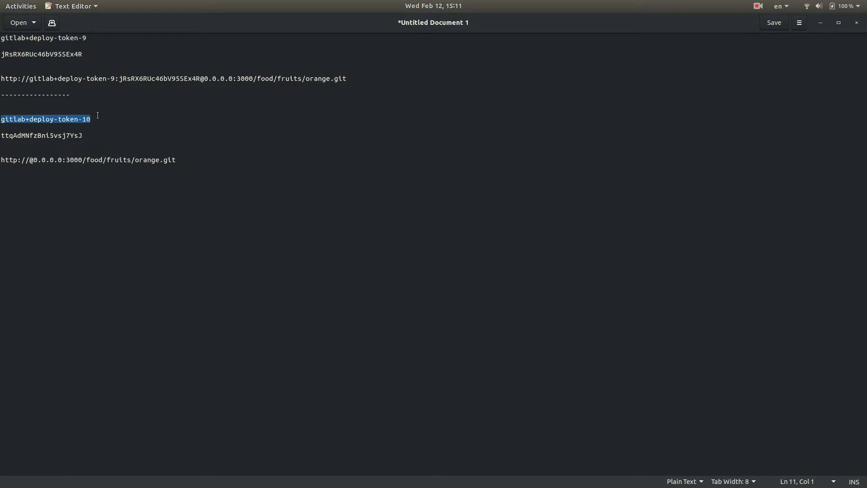
pyautogui.hotkey('ctrl', 'c')
pyautogui.click(31, 160)
pyautogui.hotkey('ctrl', 'v')
pyautogui.write(':')
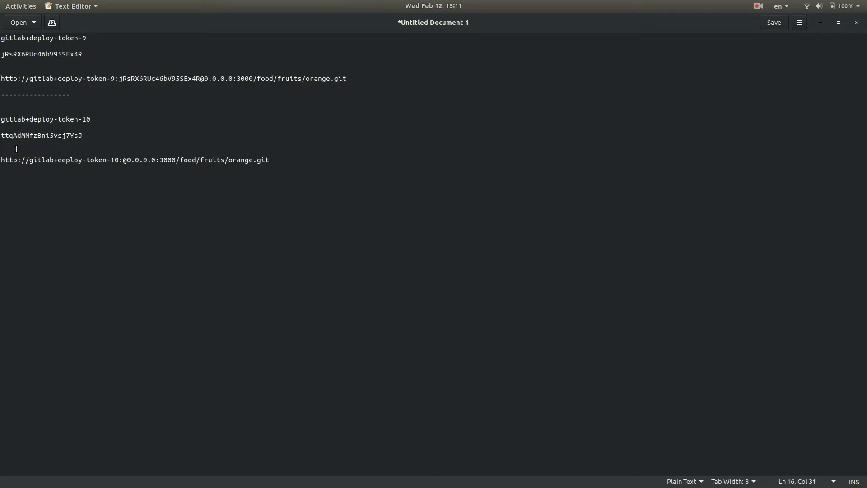
# Insert the vegetables deploy token between the colon and the @ sign, and select the completed clone URL for copying
pyautogui.hotkey('shift', 'Home')
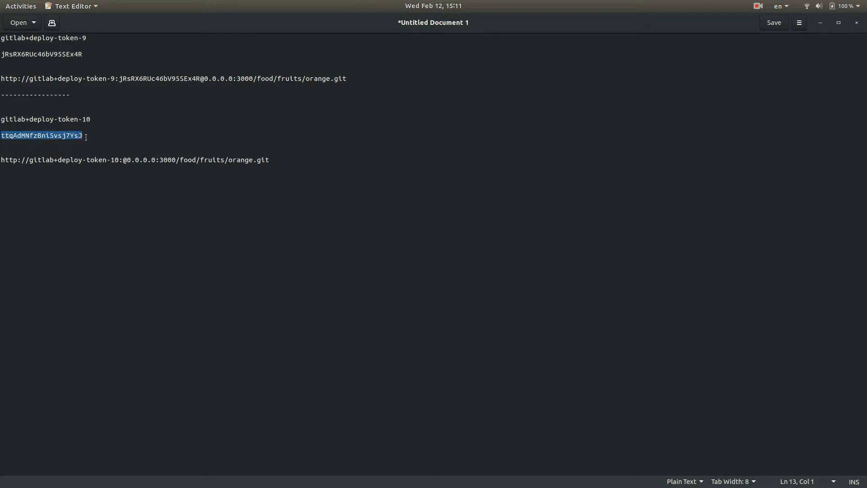
pyautogui.click(125, 160)
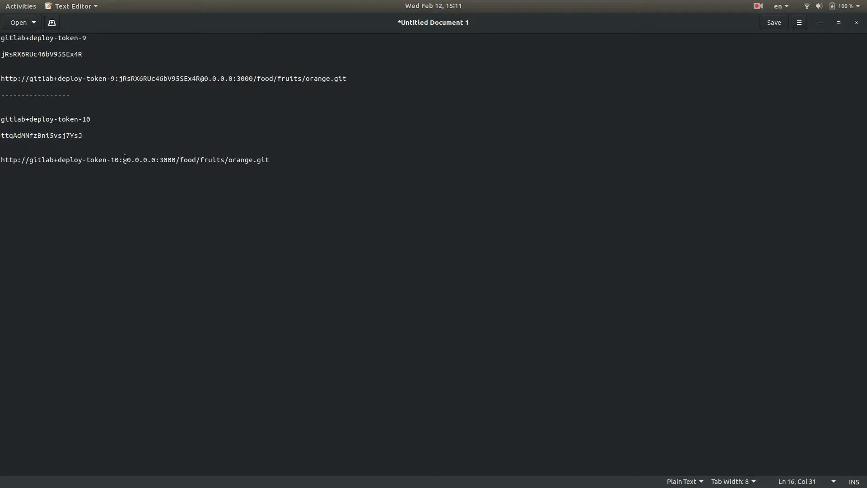
pyautogui.hotkey('ctrl', 'v')
pyautogui.press('Home')
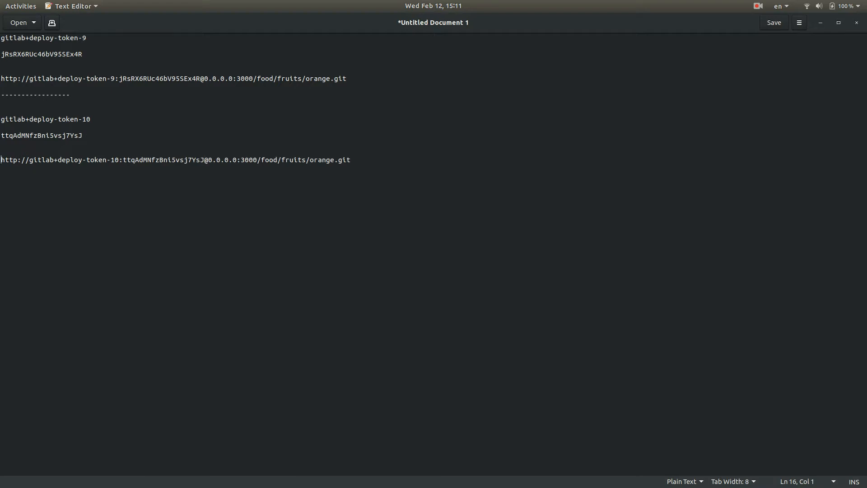
pyautogui.hotkey('shift', 'End')
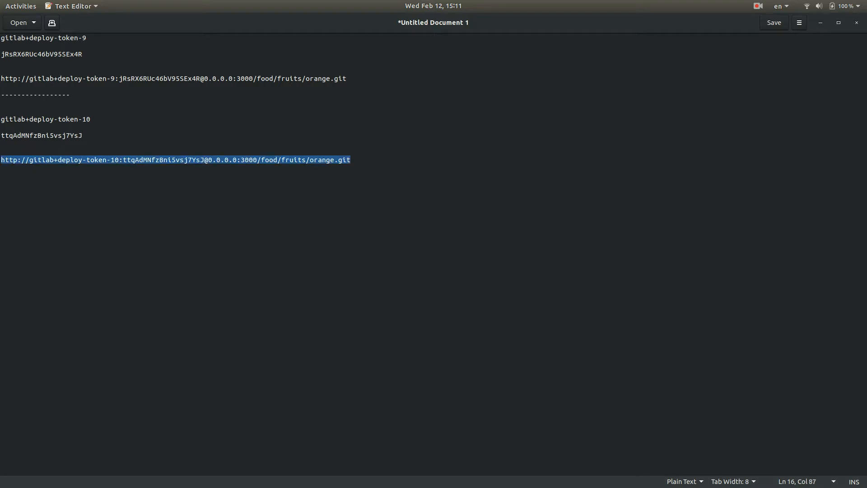
# Switch to the terminal, list the ~/src/demos directory and delete the broccoli folder with rm -rf
pyautogui.hotkey('alt', 'Tab')
pyautogui.hotkey('alt', 'Tab')
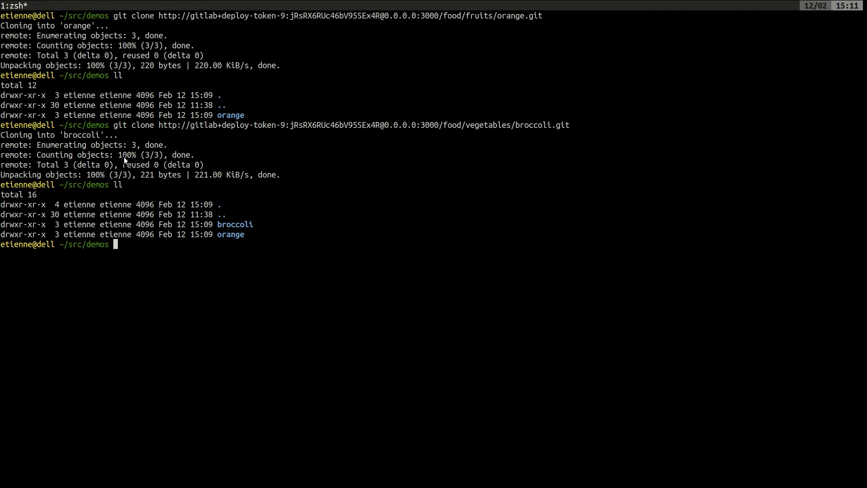
pyautogui.write('ll')
pyautogui.press('Return')
pyautogui.write('rm -rf broco')
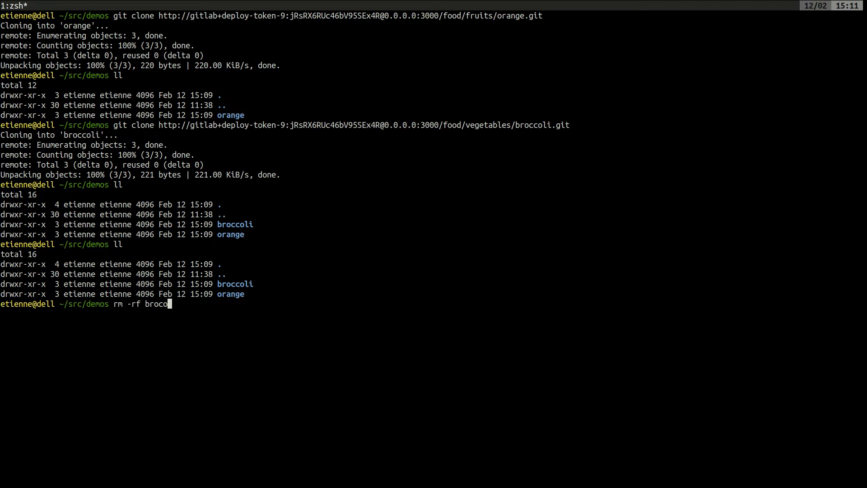
pyautogui.press('Tab')
pyautogui.press('Return')
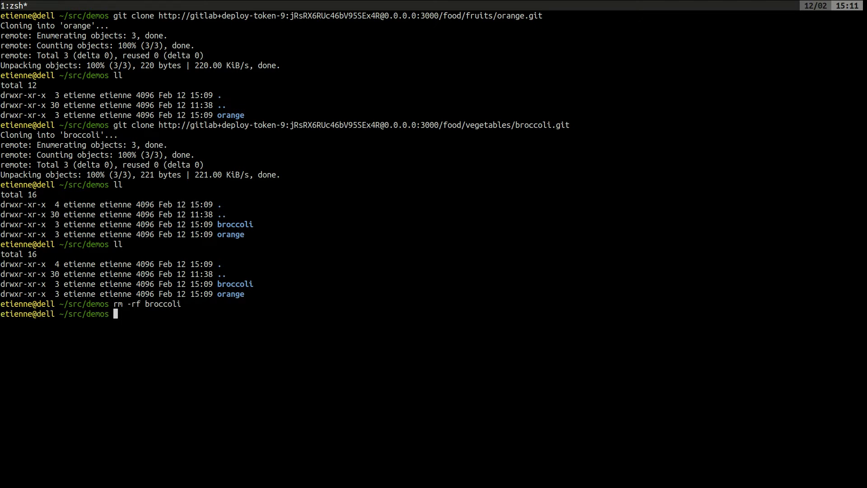
# Delete the orange folder with rm -rf and list the directory contents again
pyautogui.write('rm -rf orange/')
pyautogui.press('Return')
pyautogui.write('ll')
pyautogui.press('Return')
# Copy the new URL from Text Editor and try to git clone food/fruits/orange.git in the terminal with the vegetables deploy token
pyautogui.hotkey('alt', 'Tab')
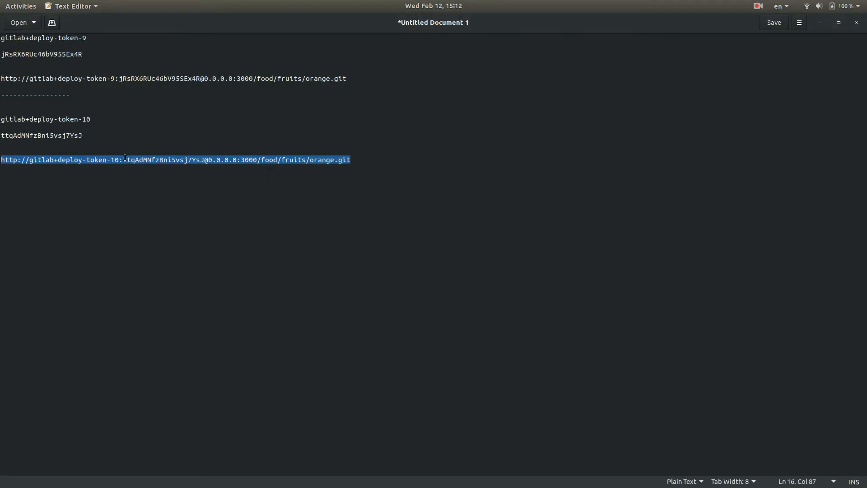
pyautogui.hotkey('alt', 'Tab')
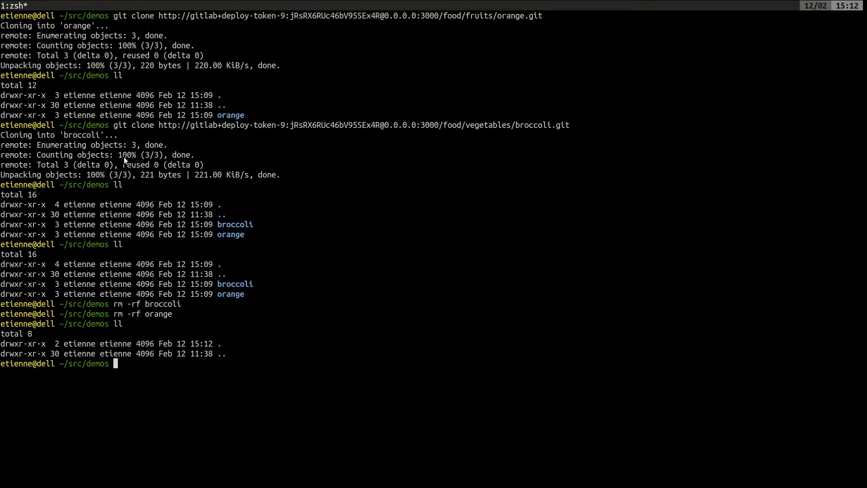
pyautogui.hotkey('ctrl', 'shift', 'v')
pyautogui.press('Return')
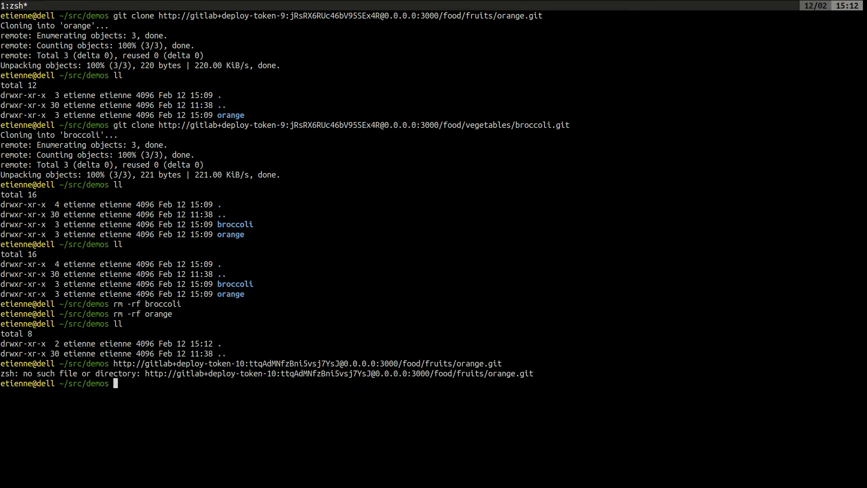
pyautogui.write('git clone')
pyautogui.hotkey('ctrl', 'shift', 'v')
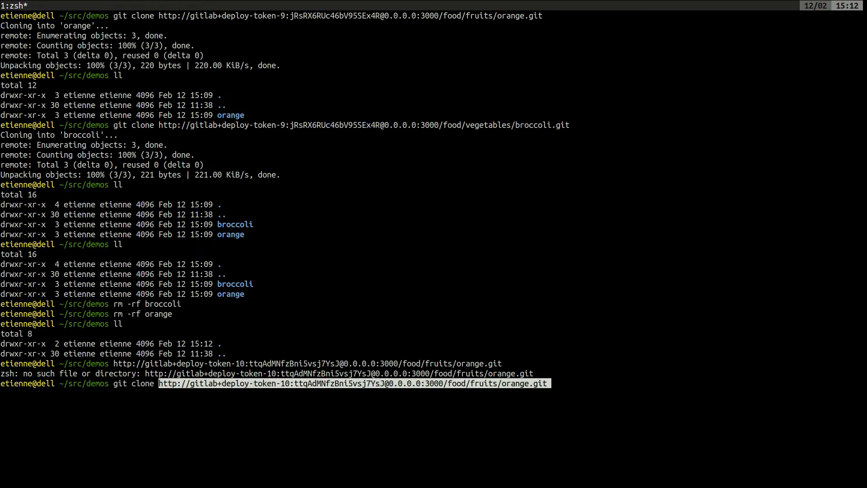
pyautogui.press('Return')
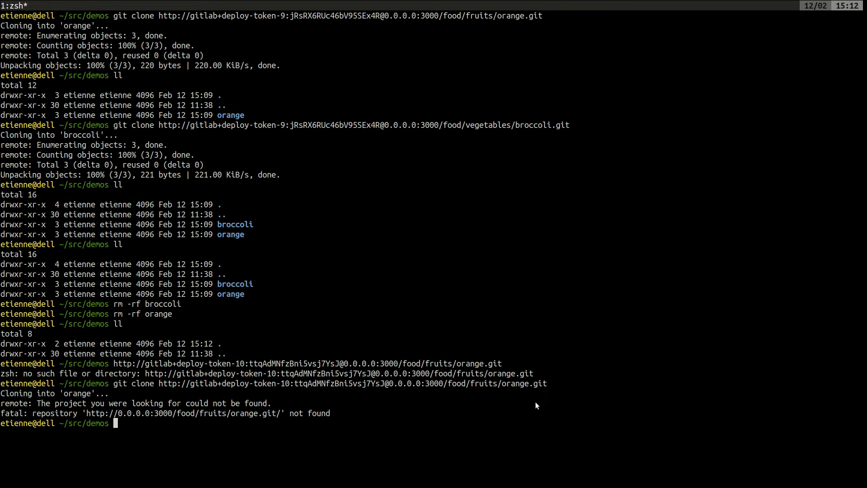
# Recall the last git clone command in the terminal and change its project name to broccoli
pyautogui.hotkey('alt', 'Tab')
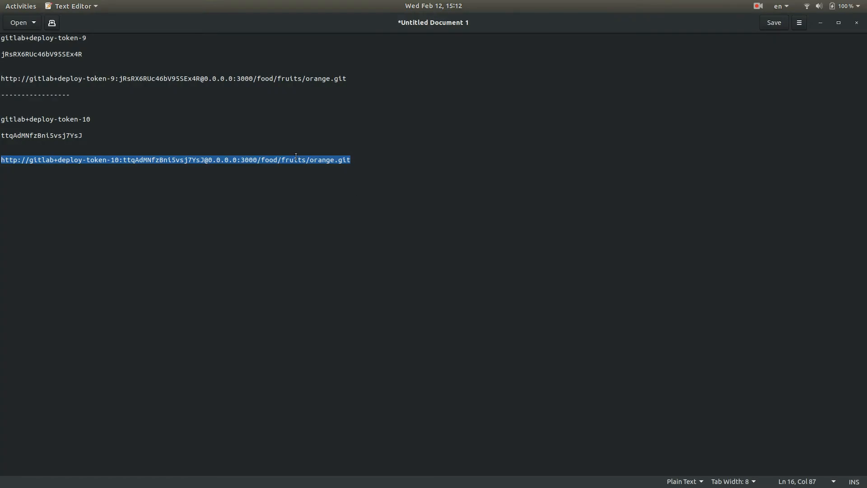
pyautogui.hotkey('alt', 'Tab')
pyautogui.press('Up')
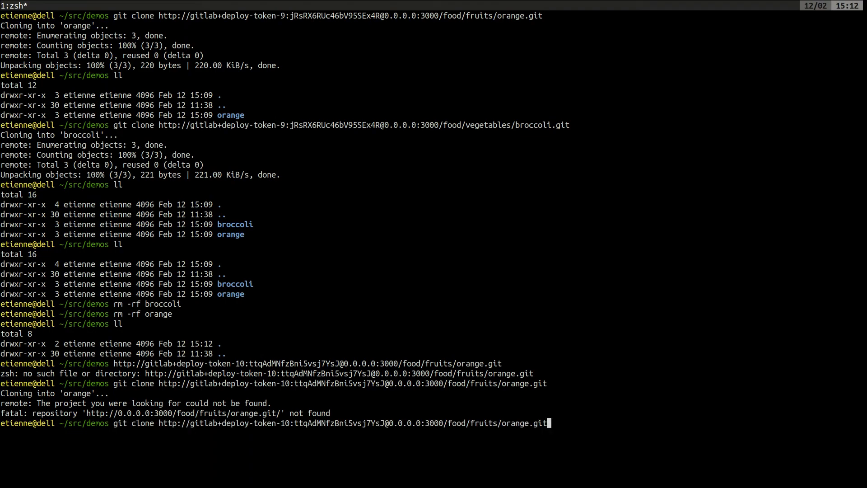
pyautogui.press('Left')
pyautogui.press('Left')
pyautogui.press('Left')
pyautogui.press('Left')
pyautogui.press('BackSpace')
pyautogui.press('BackSpace')
# Change the subgroup in the command's URL to vegetables, run the clone of broccoli.git, and list the directory contents
pyautogui.press('BackSpace')
pyautogui.press('BackSpace')
pyautogui.press('BackSpace')
pyautogui.press('BackSpace')
pyautogui.write('broccoli')
pyautogui.press('Left')
pyautogui.press('Left')
pyautogui.press('Left')
pyautogui.press('Left')
pyautogui.press('Left')
pyautogui.press('Left')
pyautogui.press('Left')
pyautogui.press('Left')
pyautogui.press('Left')
pyautogui.press('BackSpace')
pyautogui.press('BackSpace')
pyautogui.press('BackSpace')
pyautogui.press('BackSpace')
pyautogui.press('BackSpace')
pyautogui.press('BackSpace')
pyautogui.write('vegetables')
pyautogui.press('Return')
pyautogui.write('ll')
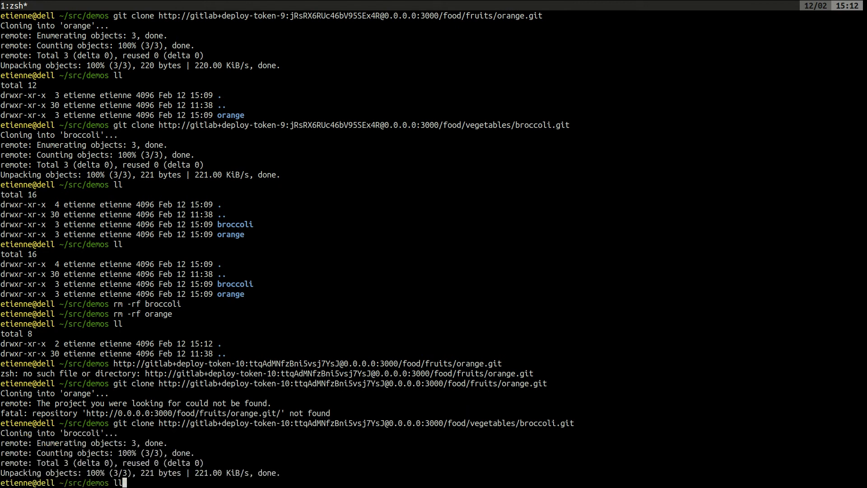
pyautogui.press('Return')
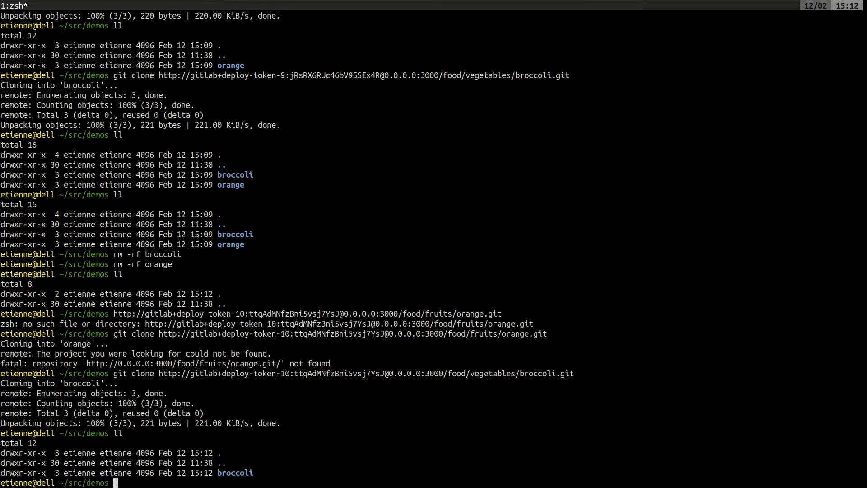
# Switch to Firefox and show the GitLab issue #21765, Group deploy tokens
pyautogui.hotkey('alt', 'Tab')
pyautogui.hotkey('alt', 'Tab')
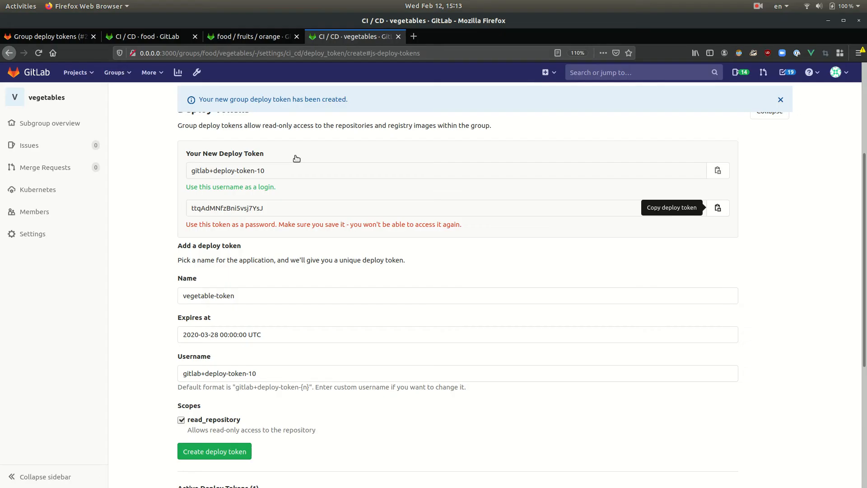
pyautogui.click(52, 36)
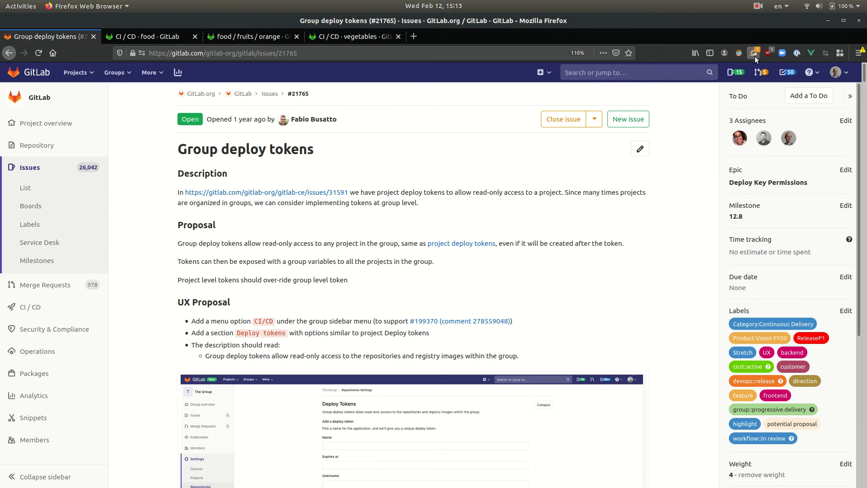
pyautogui.click(761, 6)
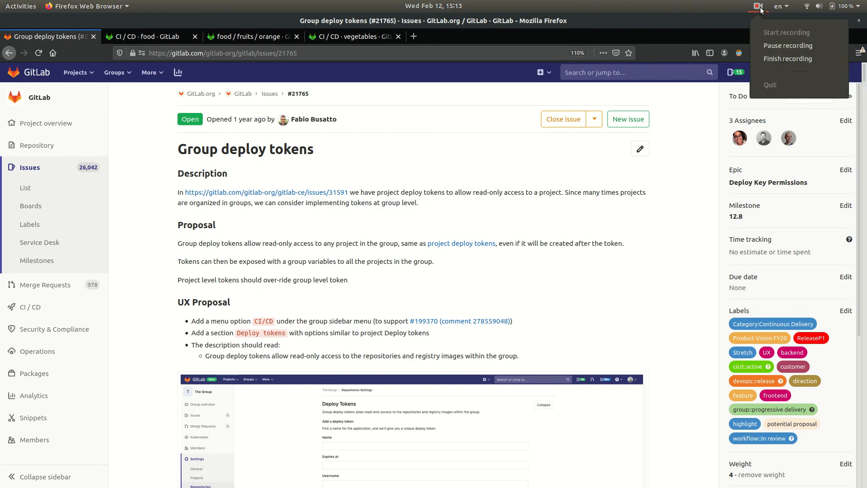